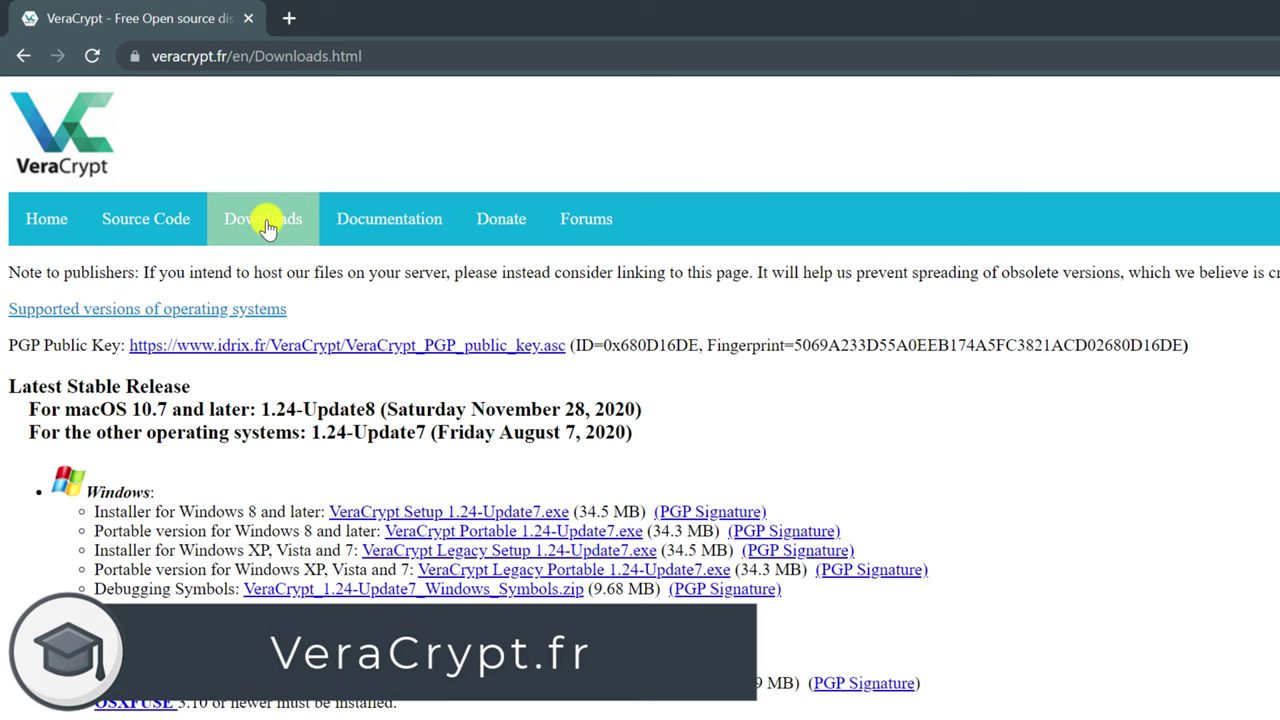
Download the VeraCrypt Setup 1.24-Update7.exe Windows installer from veracrypt.fr
left_click(478, 514)
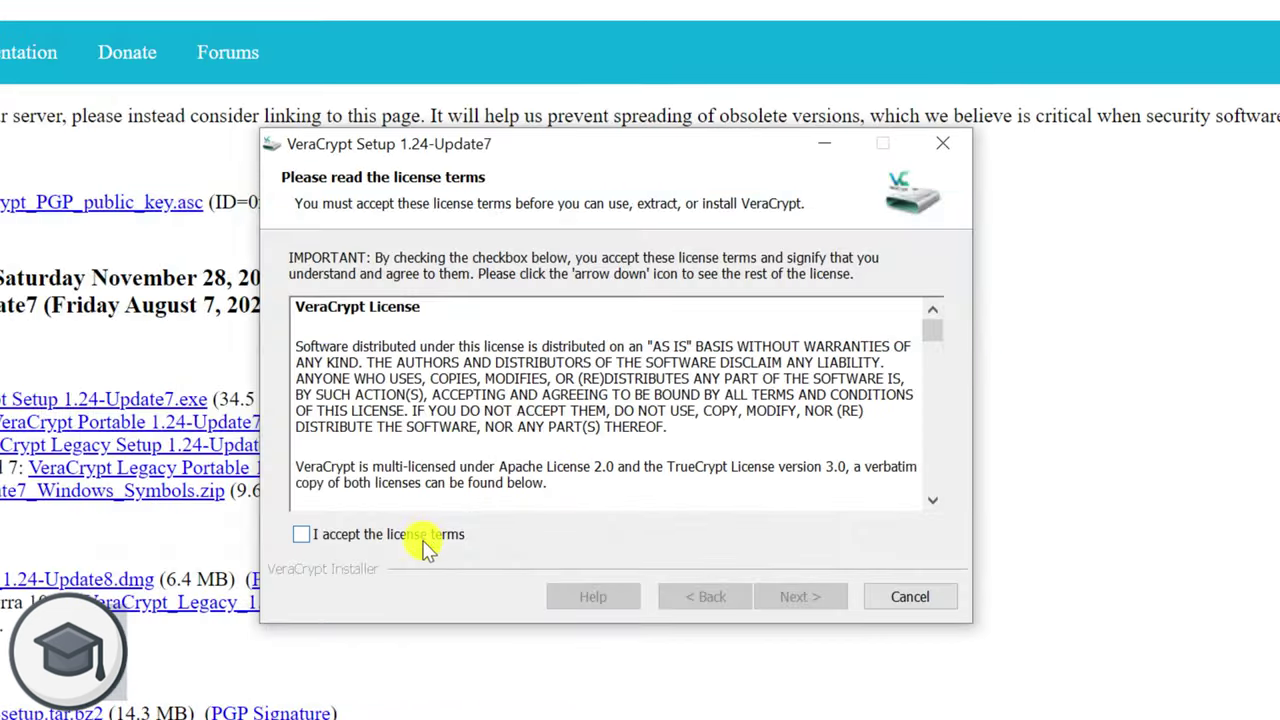
Accept the license and install VeraCrypt 1.24-Update7 with default options to C:\Program Files\VeraCrypt\
left_click(420, 536)
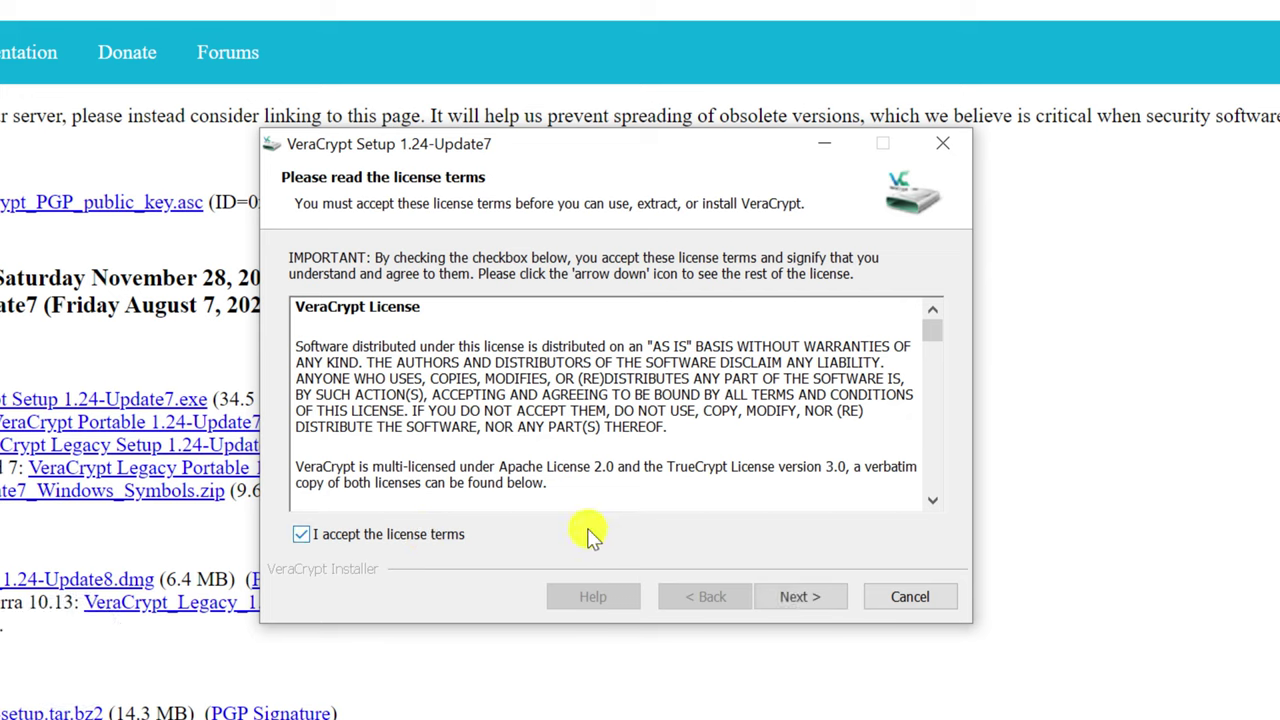
left_click(790, 598)
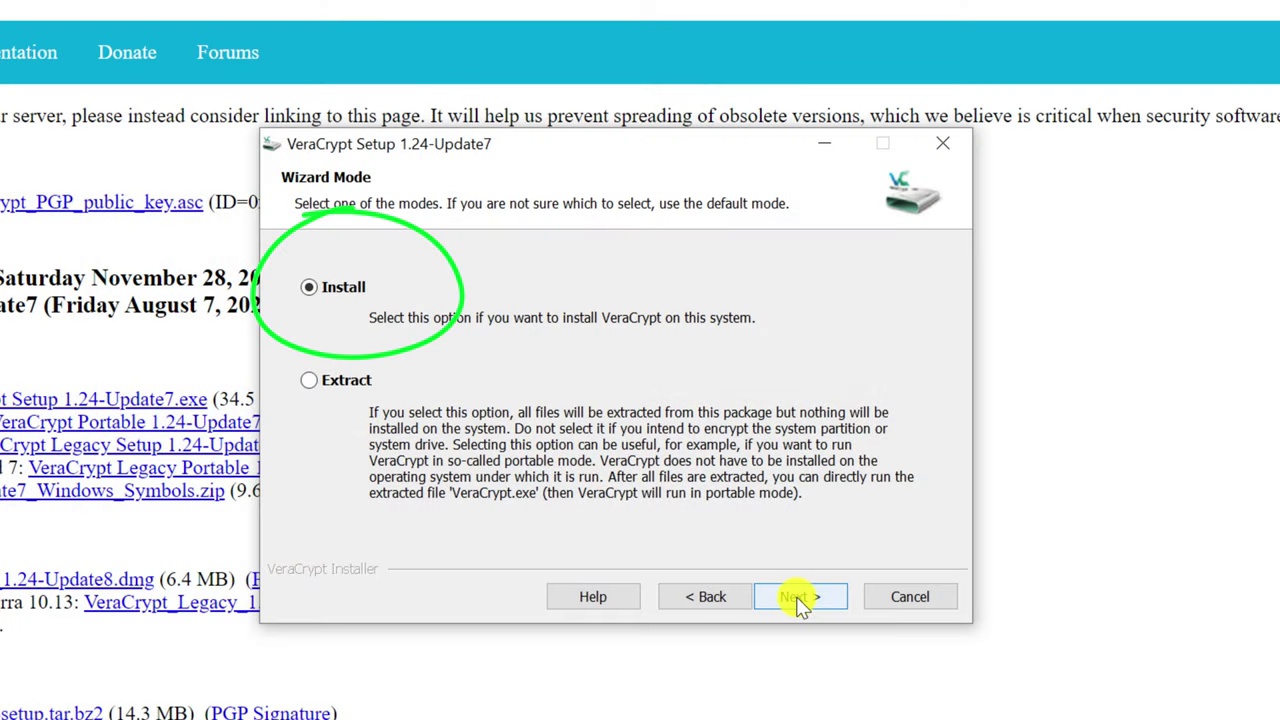
left_click(824, 600)
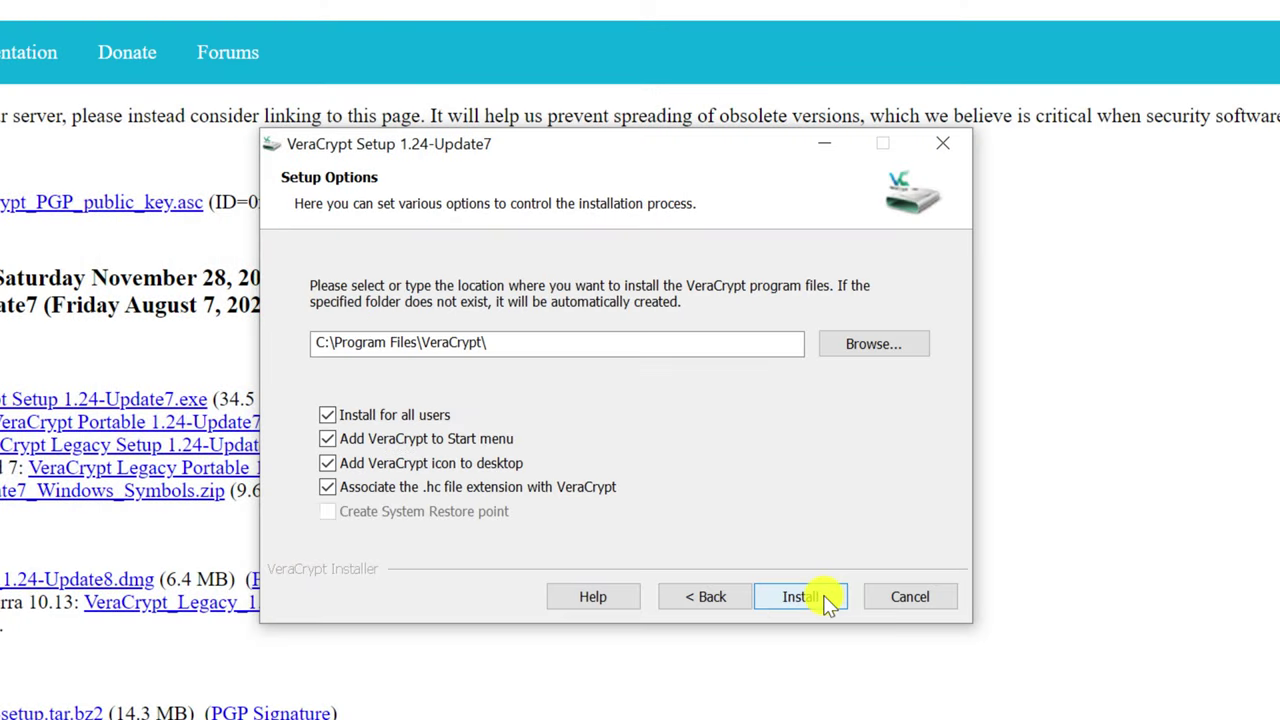
left_click(826, 600)
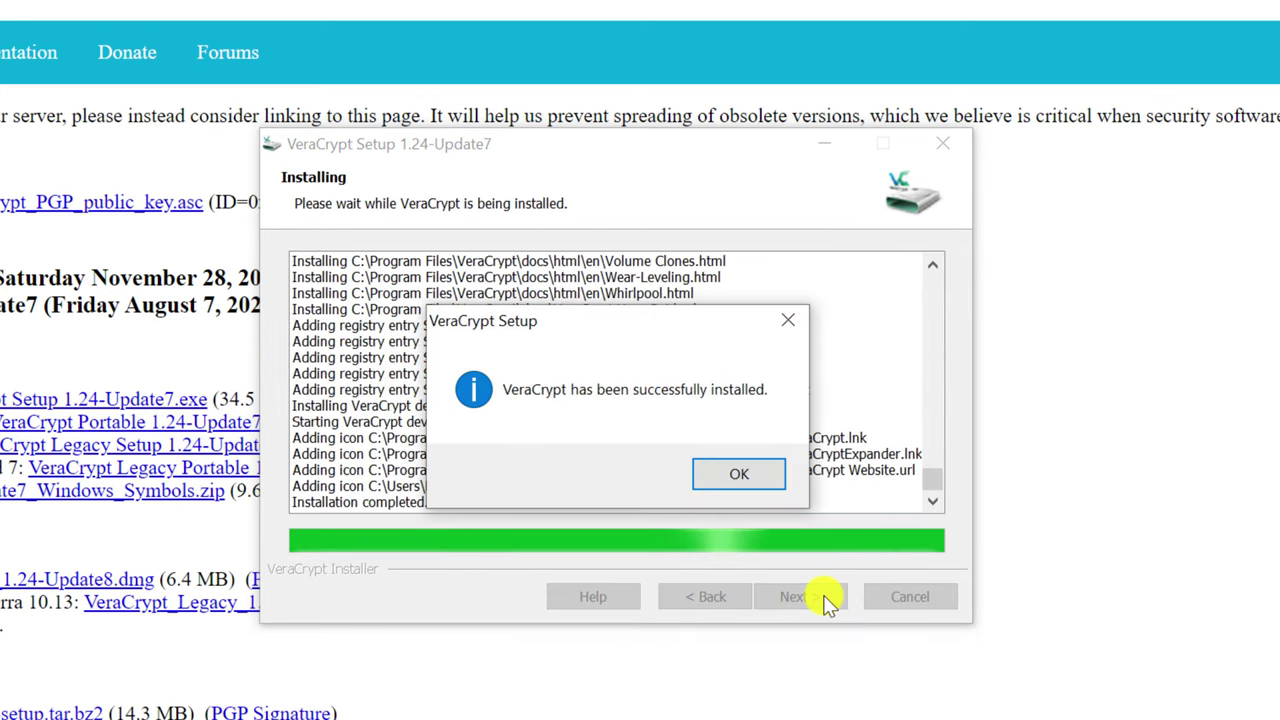
left_click(760, 474)
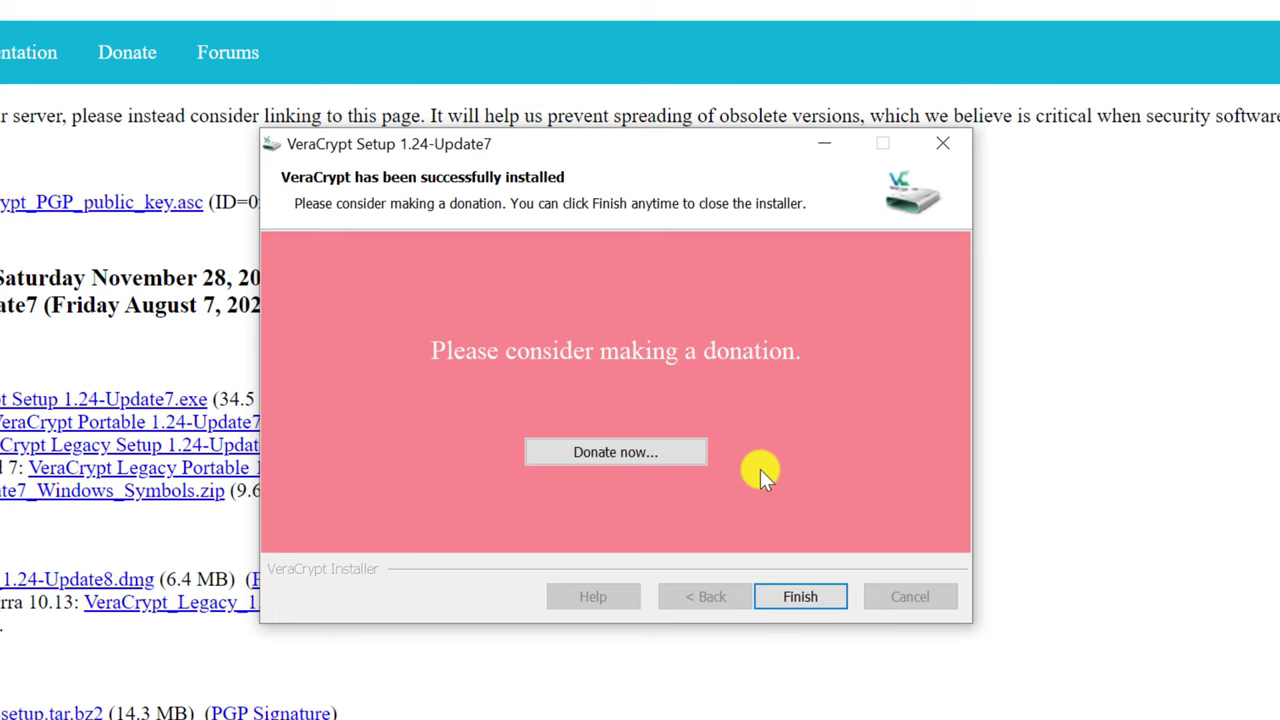
left_click(800, 597)
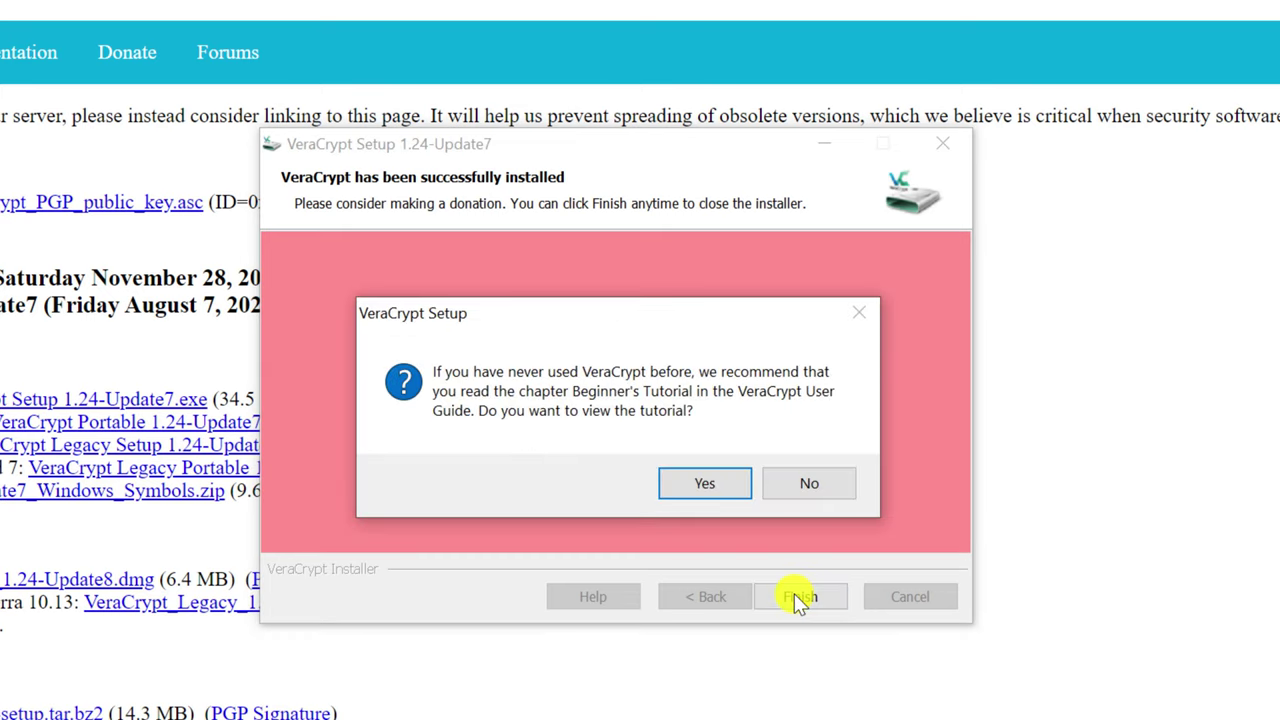
Skip the tutorial and start a Standard VeraCrypt volume as an encrypted file container
left_click(808, 486)
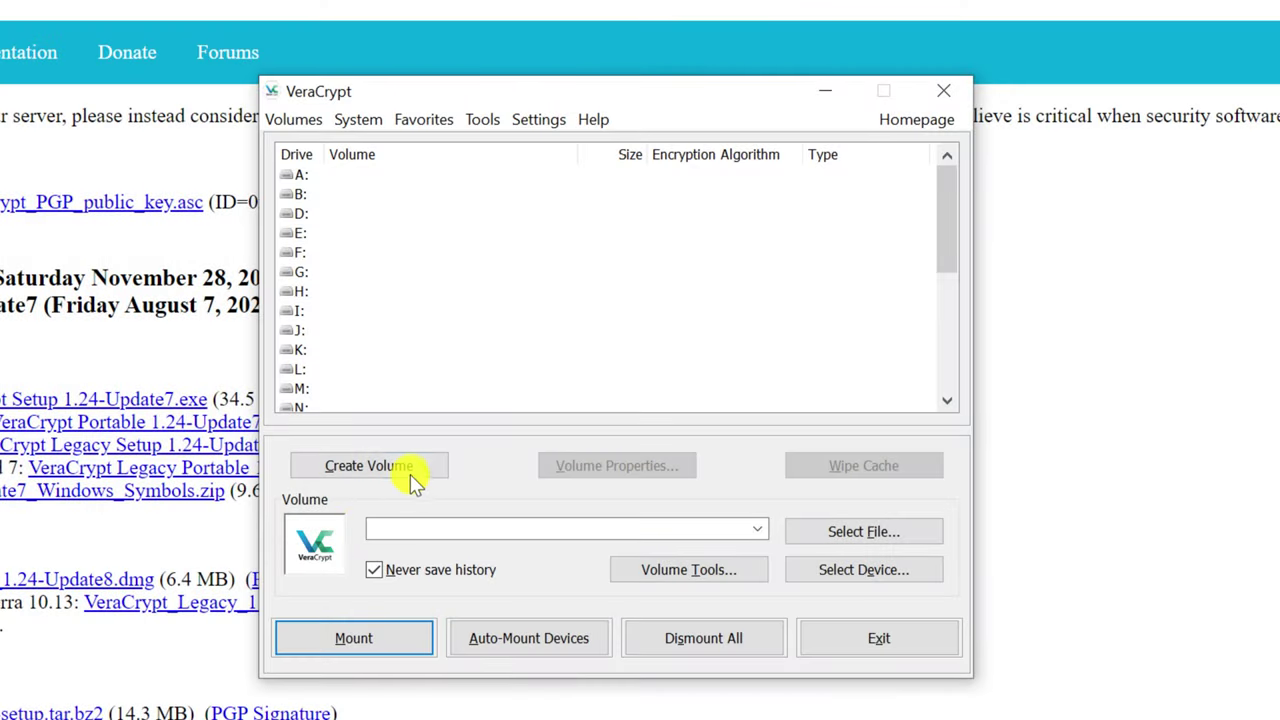
left_click(412, 470)
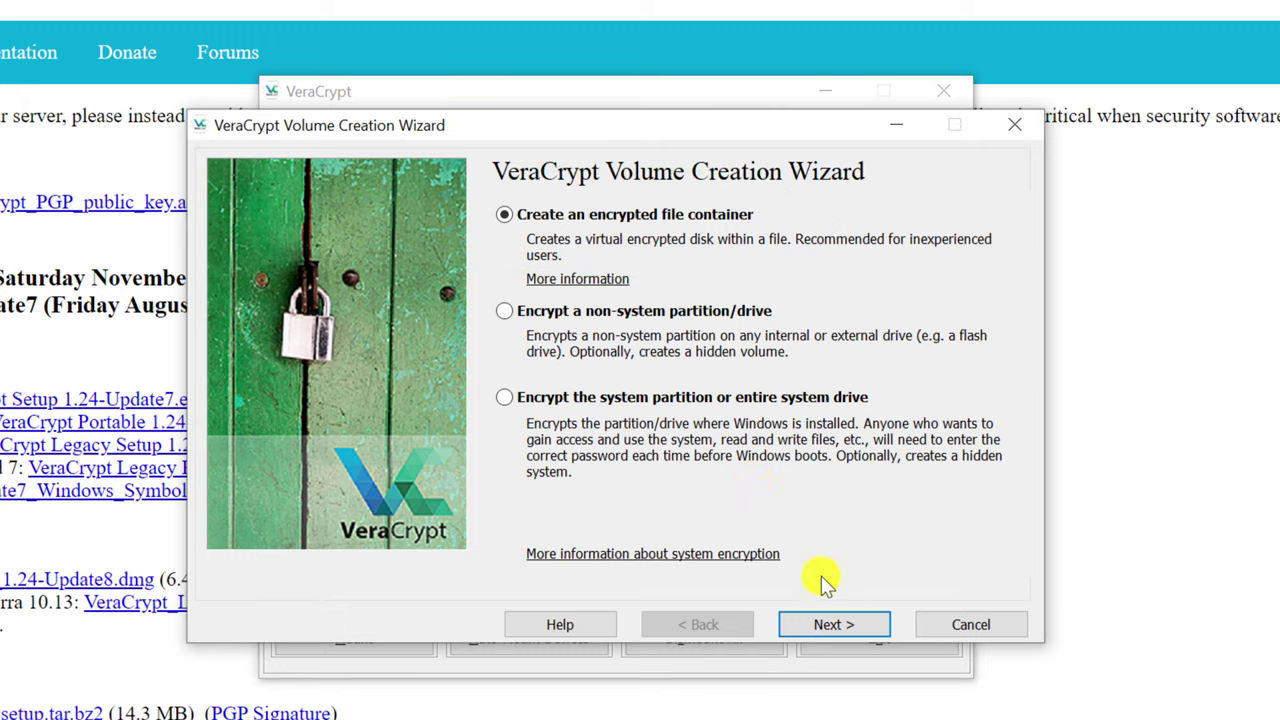
left_click(848, 632)
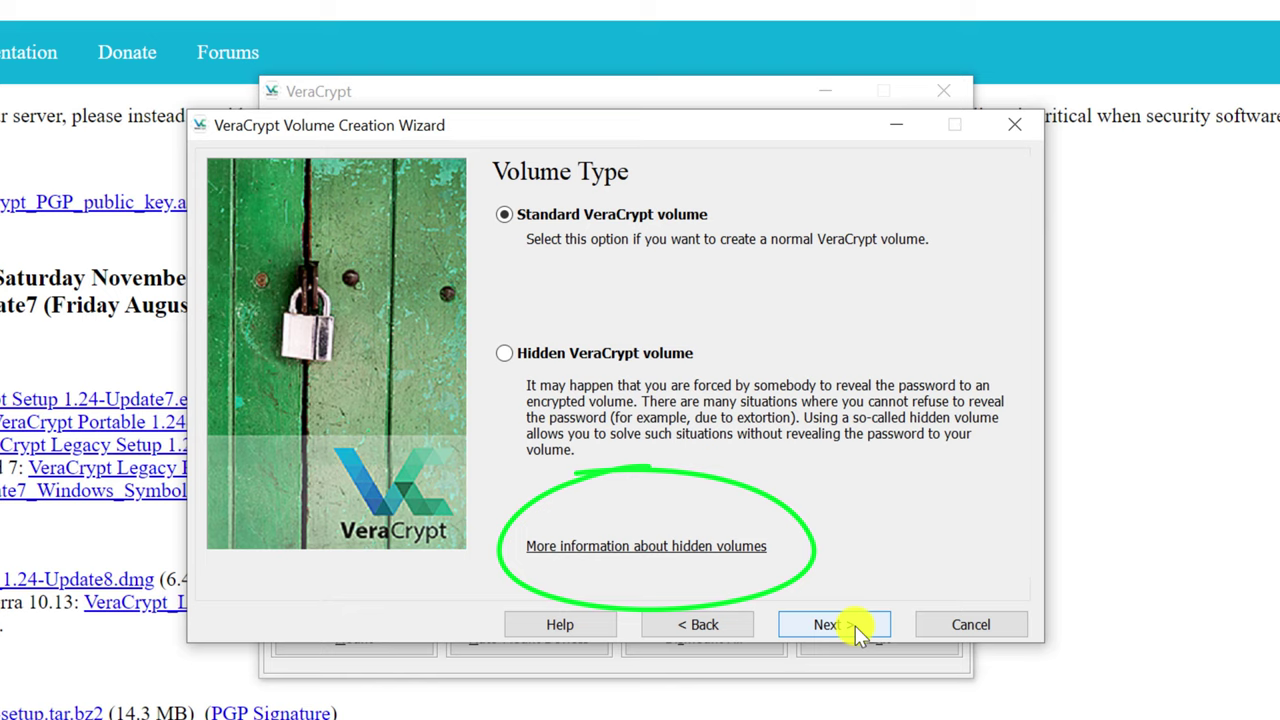
left_click(852, 627)
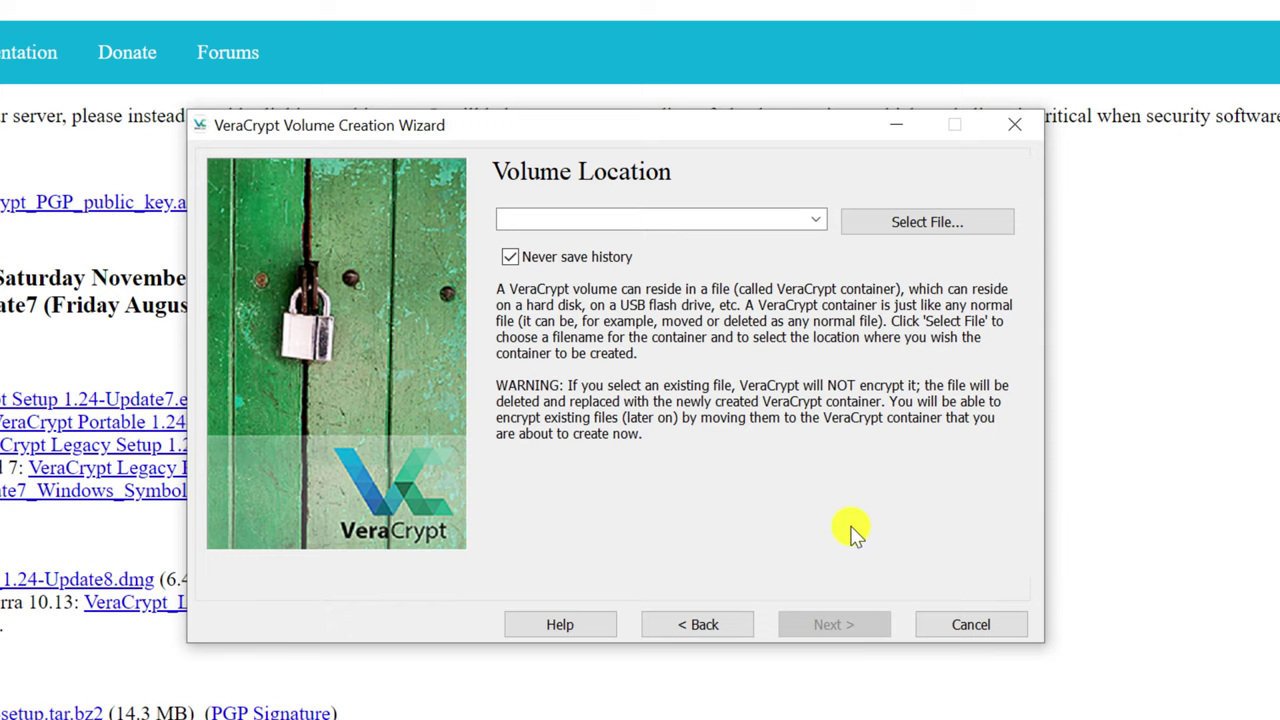
Create a folder named VeraCrypt in OneDrive Documents and open it for the container file
left_click(913, 220)
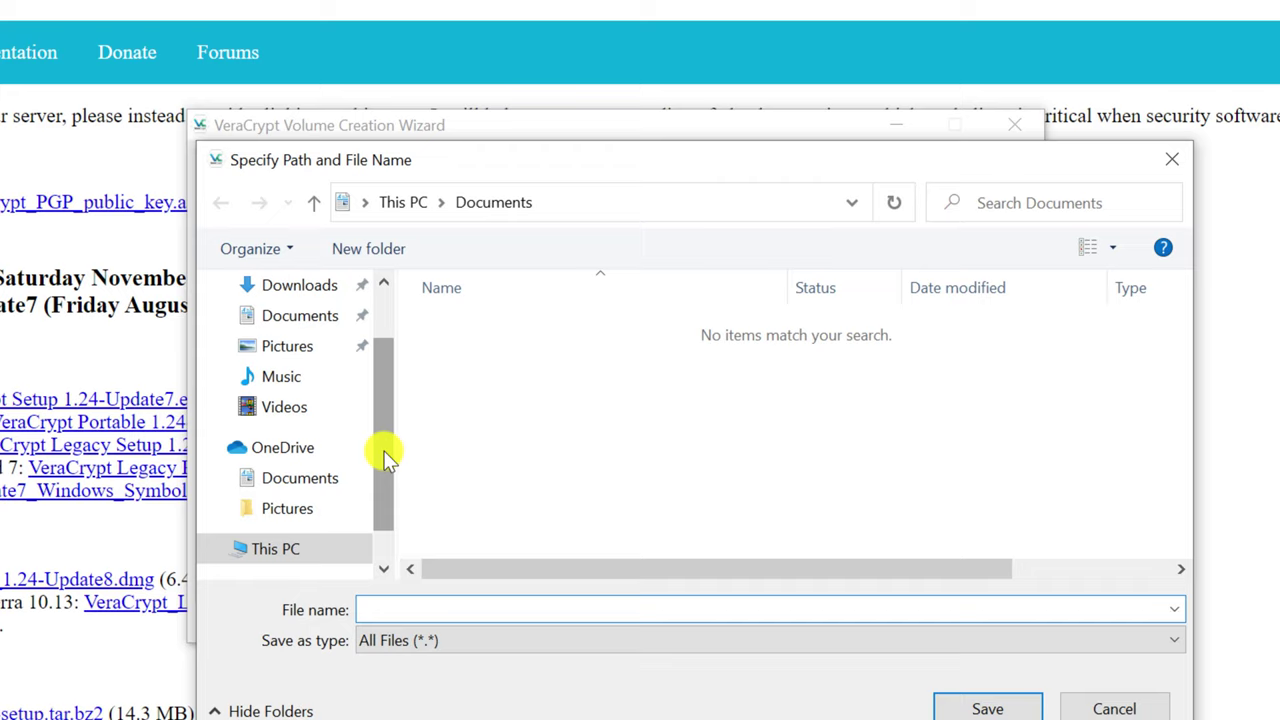
left_click_drag(380, 449, 387, 474)
left_click(296, 419)
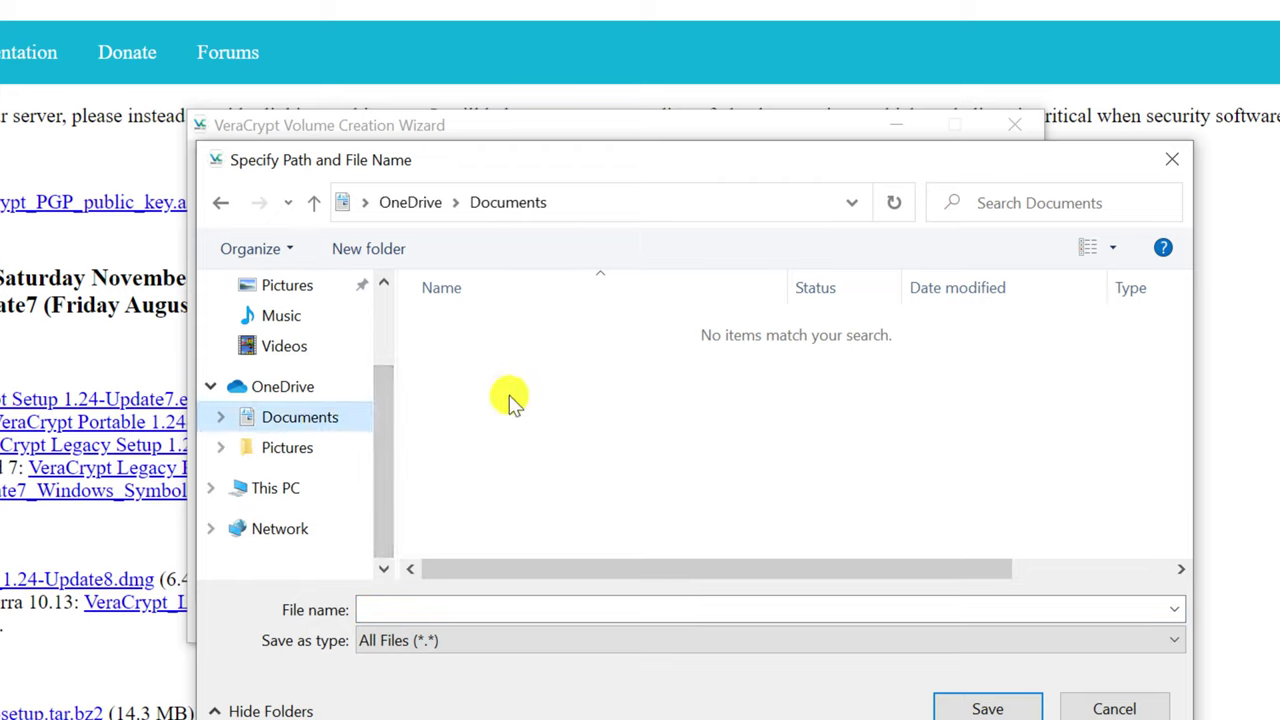
left_click(366, 246)
type("VeraCrypt")
key("Return")
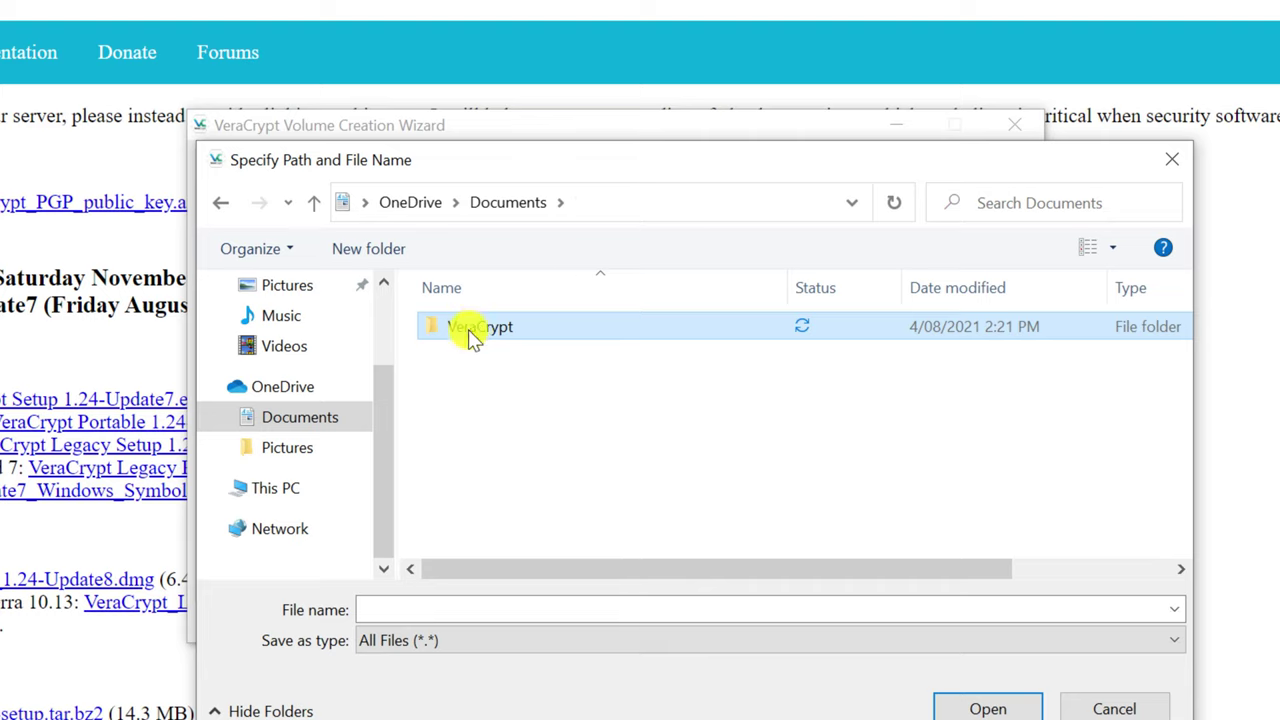
double_click(468, 329)
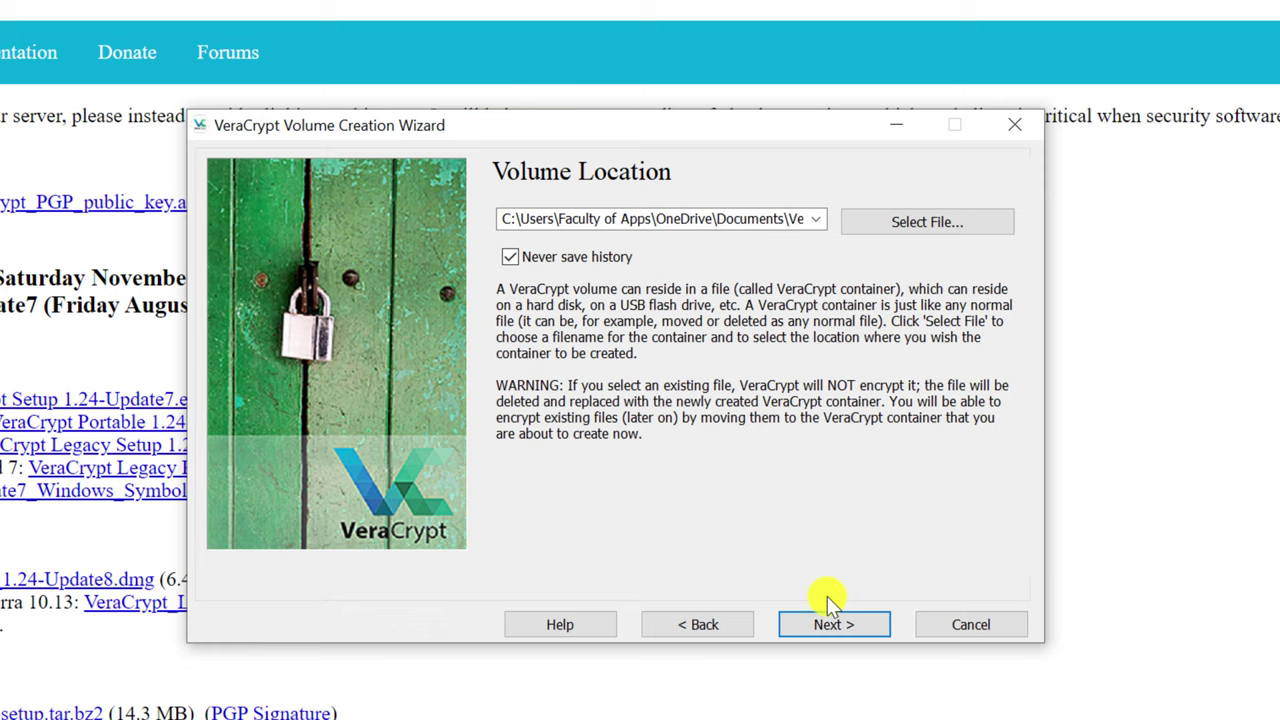
Confirm the EncryptedFolder location, keep AES with SHA-512, and size the container at 100 MB
left_click(840, 626)
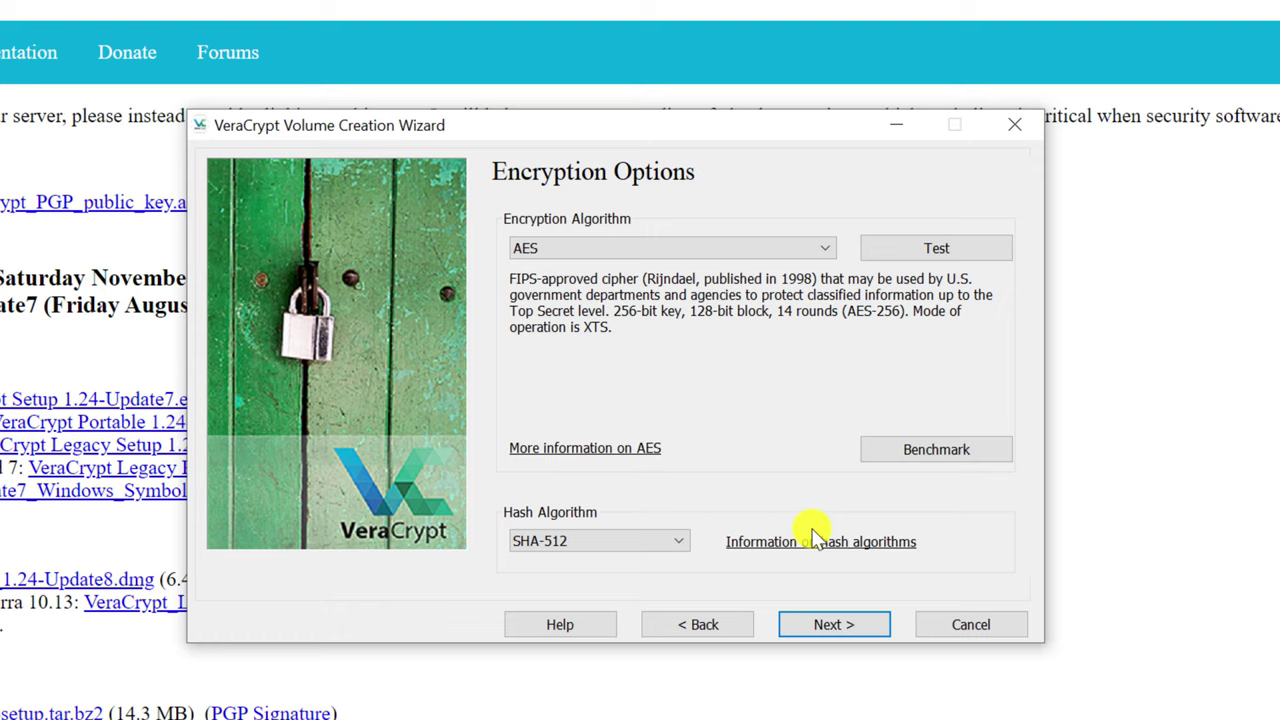
left_click(838, 626)
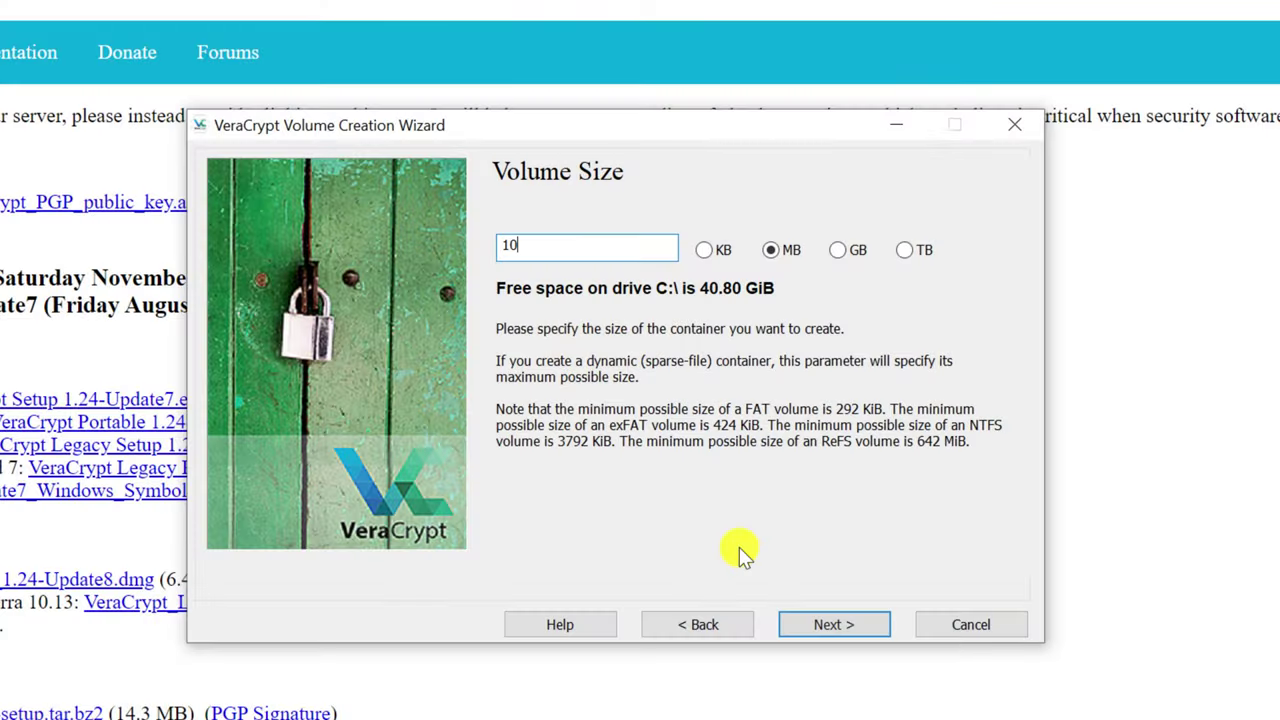
left_click(831, 625)
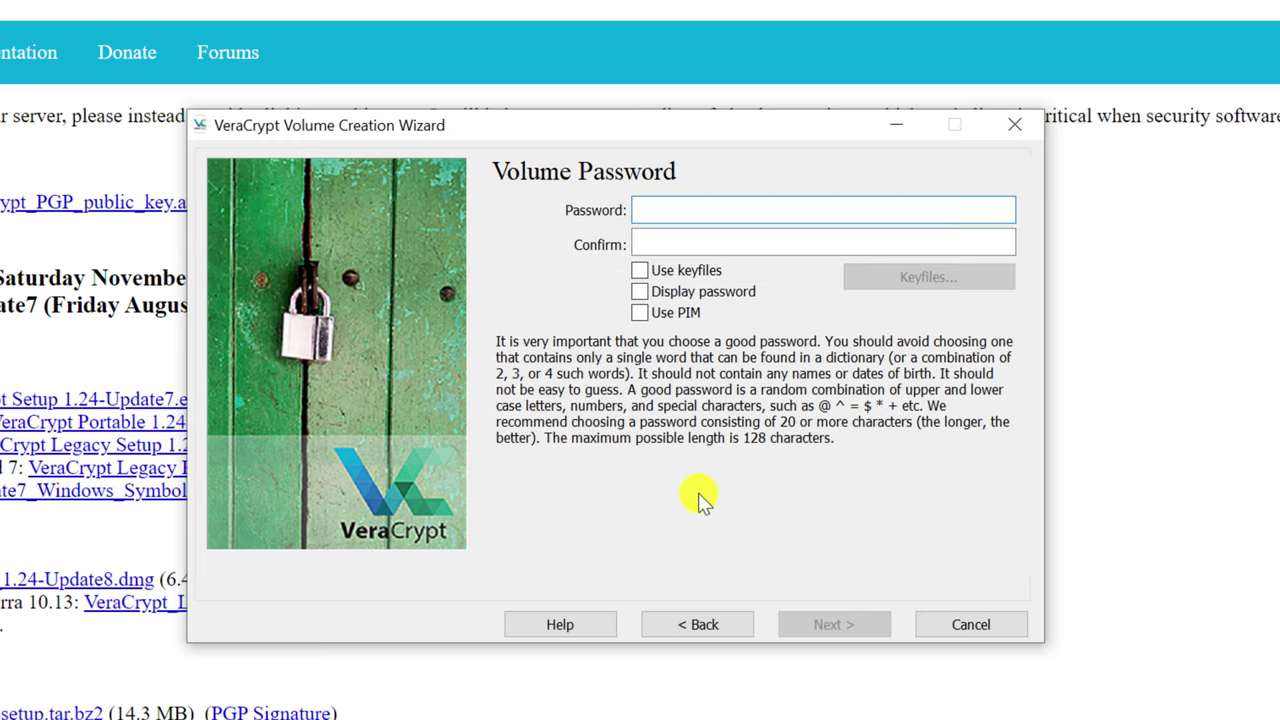
Enter and confirm the volume password, accepting the short-password warning
type("••••••••••")
key("Tab")
type("••••••••••")
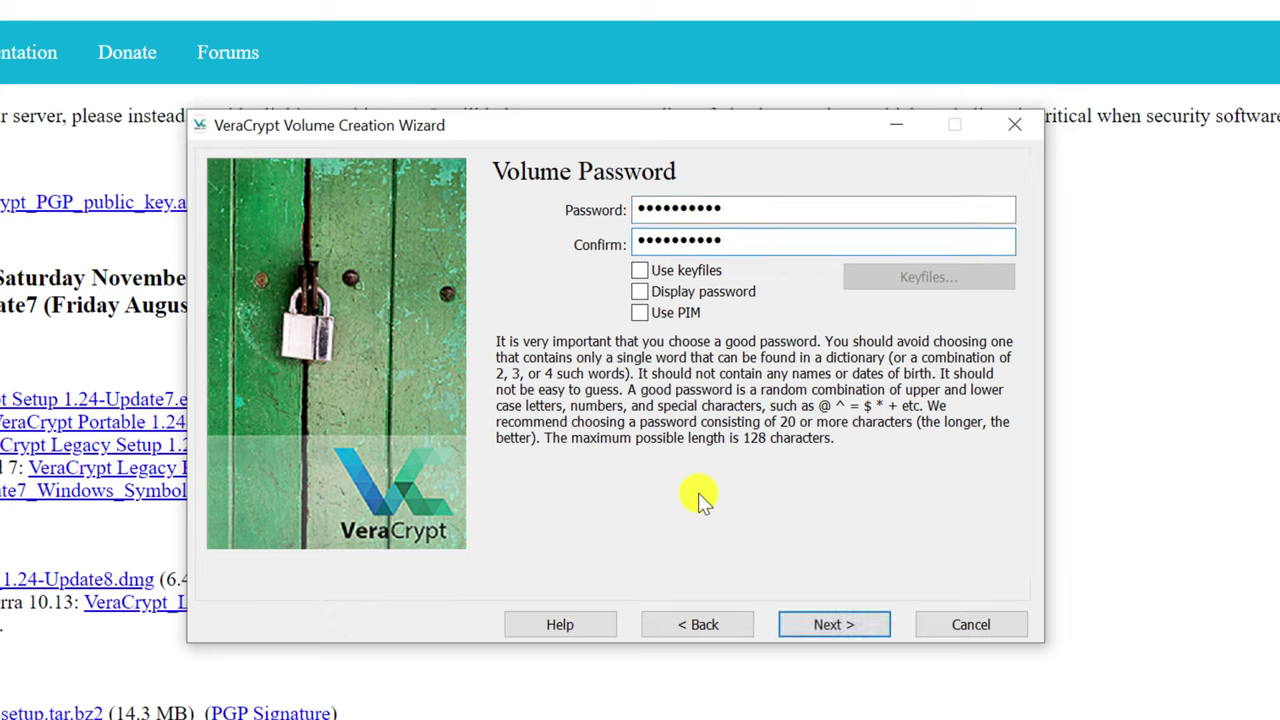
left_click(852, 622)
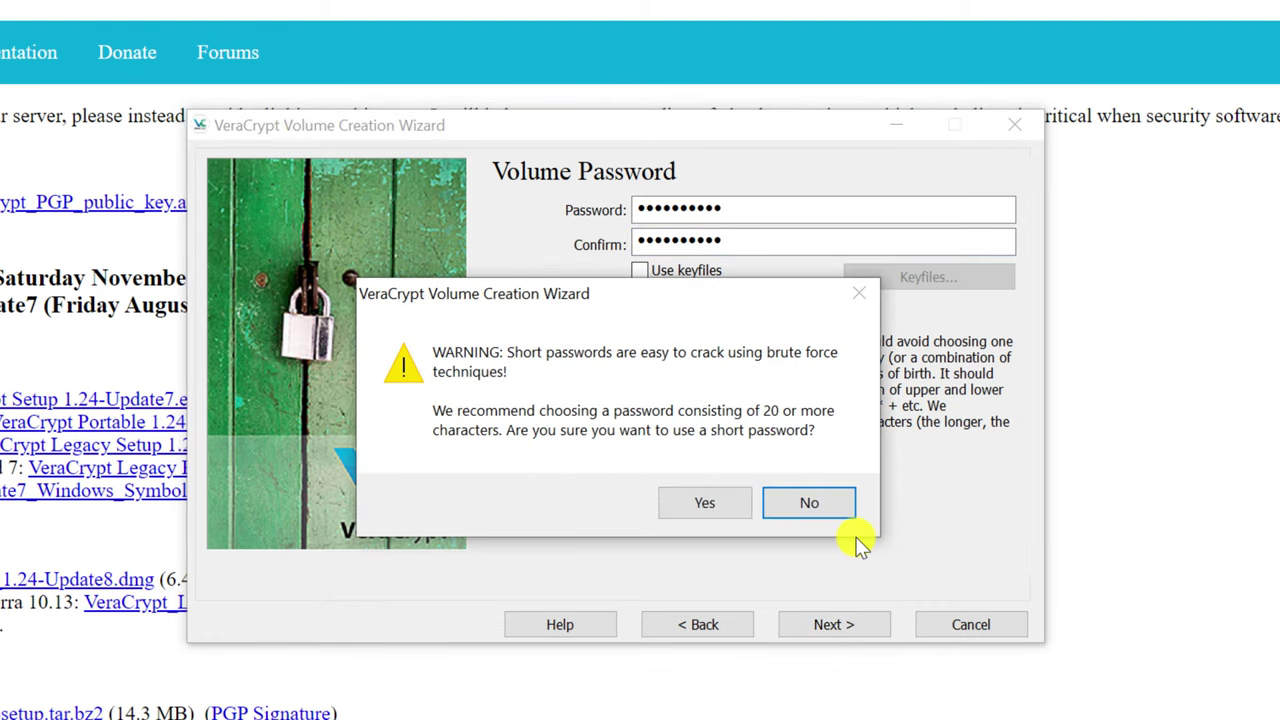
left_click(683, 509)
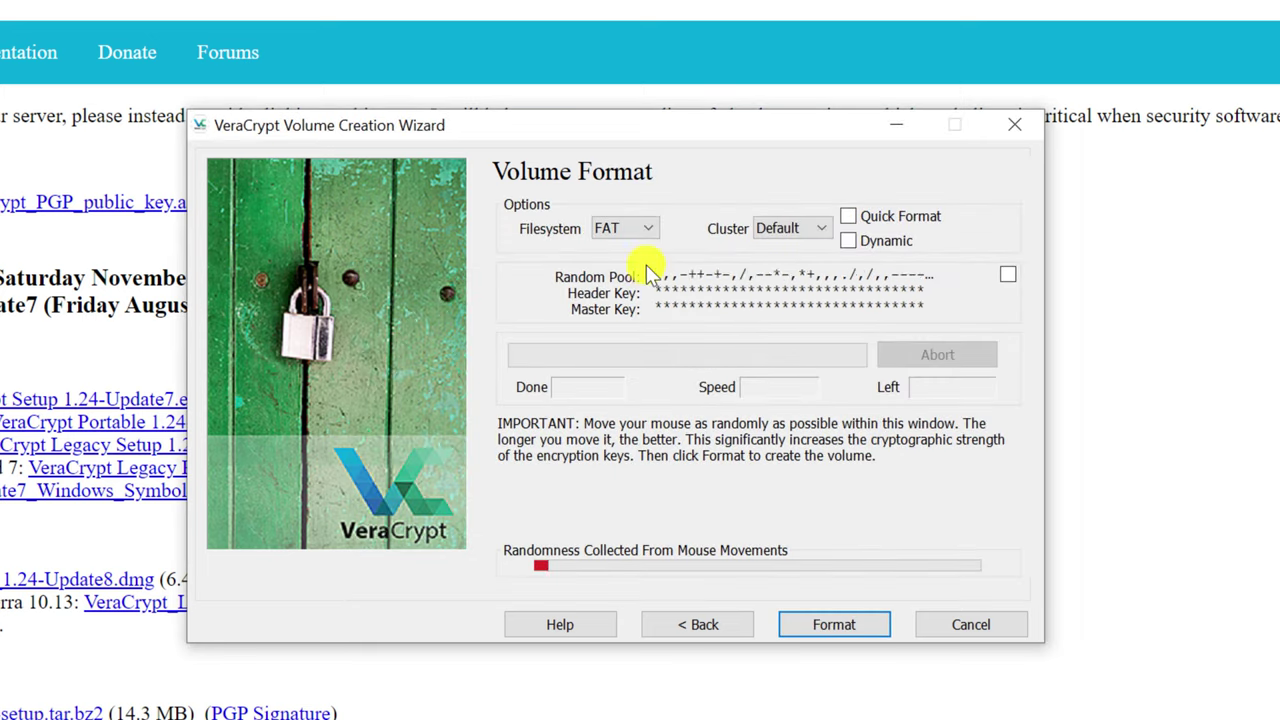
Switch the filesystem from FAT to exFAT and format the encrypted volume
left_click(648, 228)
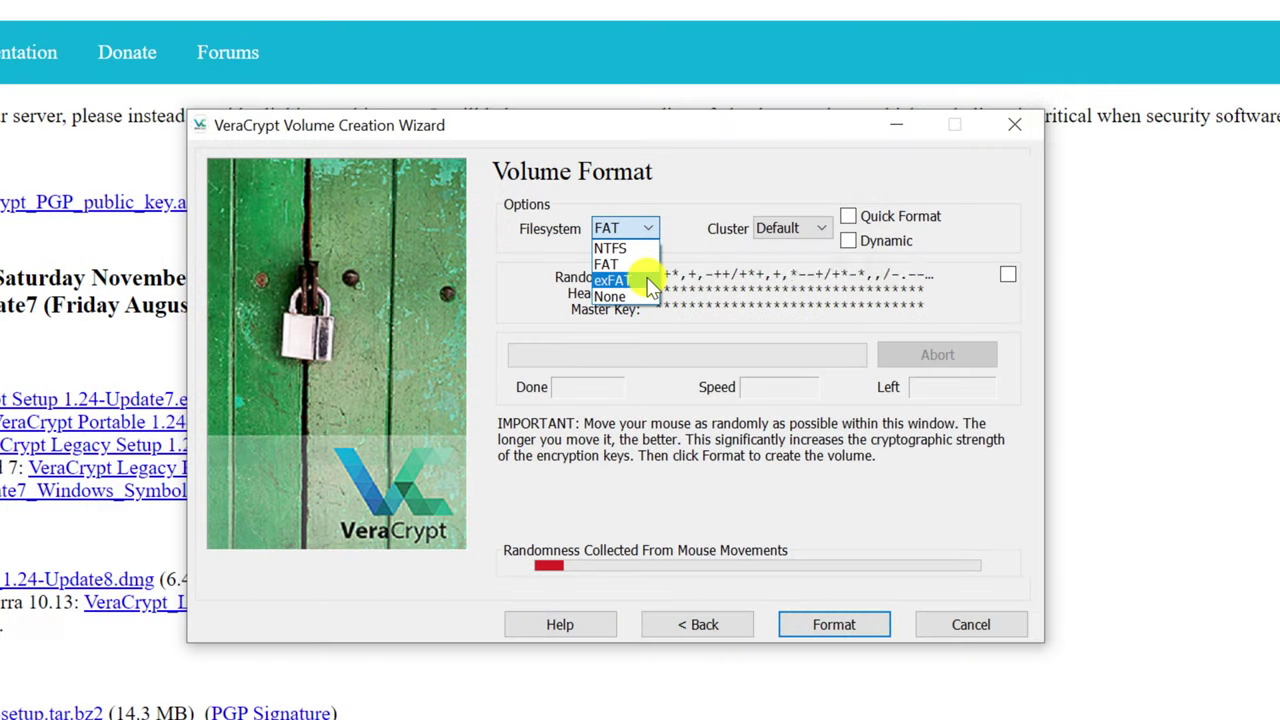
left_click(651, 286)
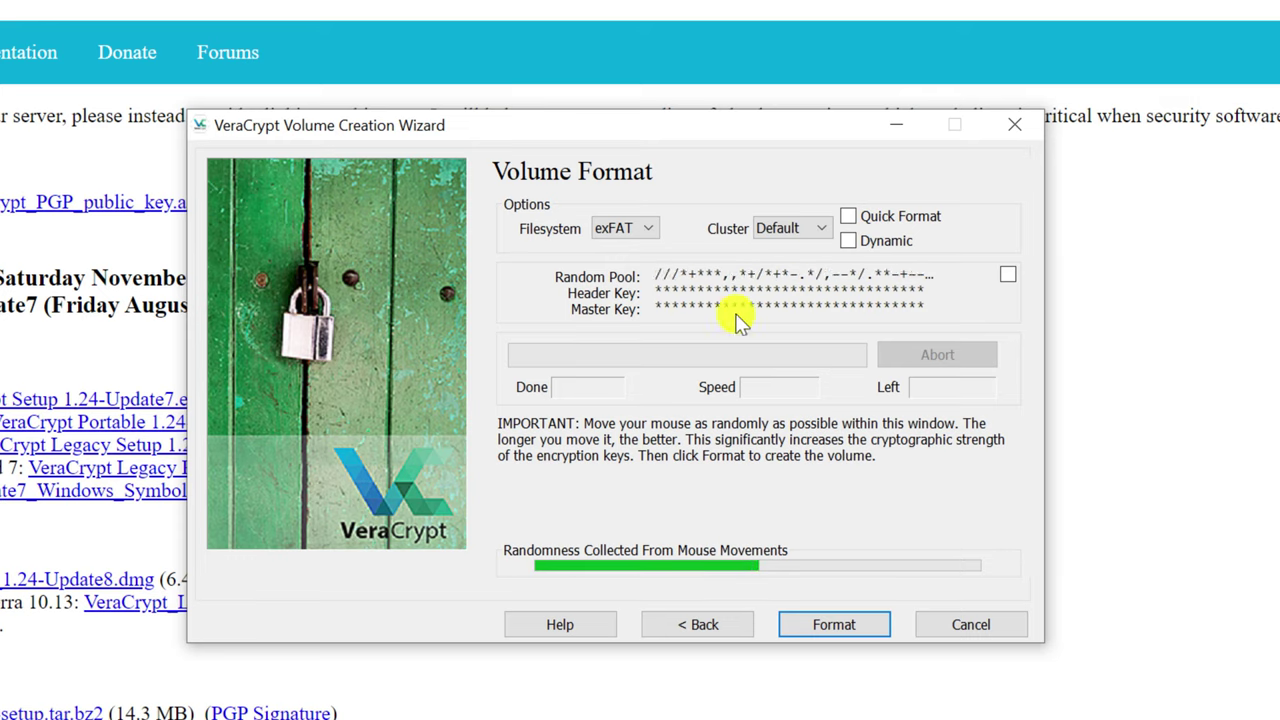
left_click(835, 628)
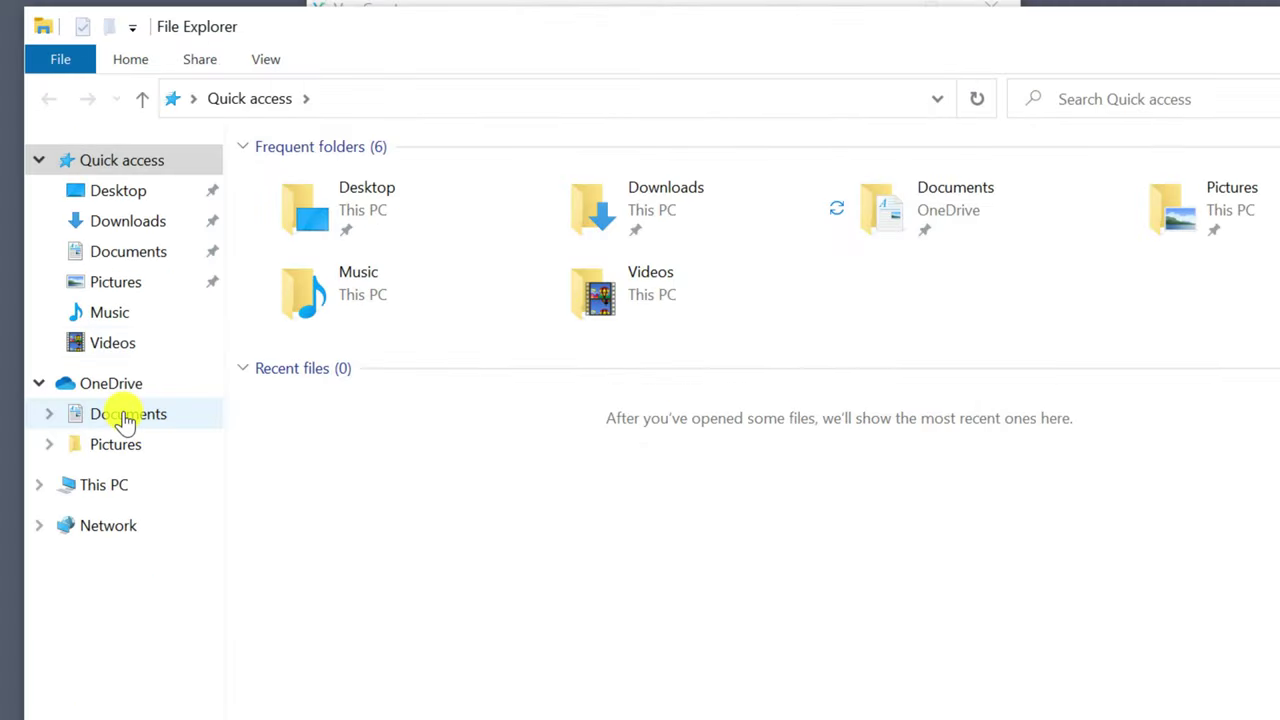
Browse to OneDrive Documents\VeraCrypt and select the 102,400 KB EncryptedFolder file
left_click(126, 414)
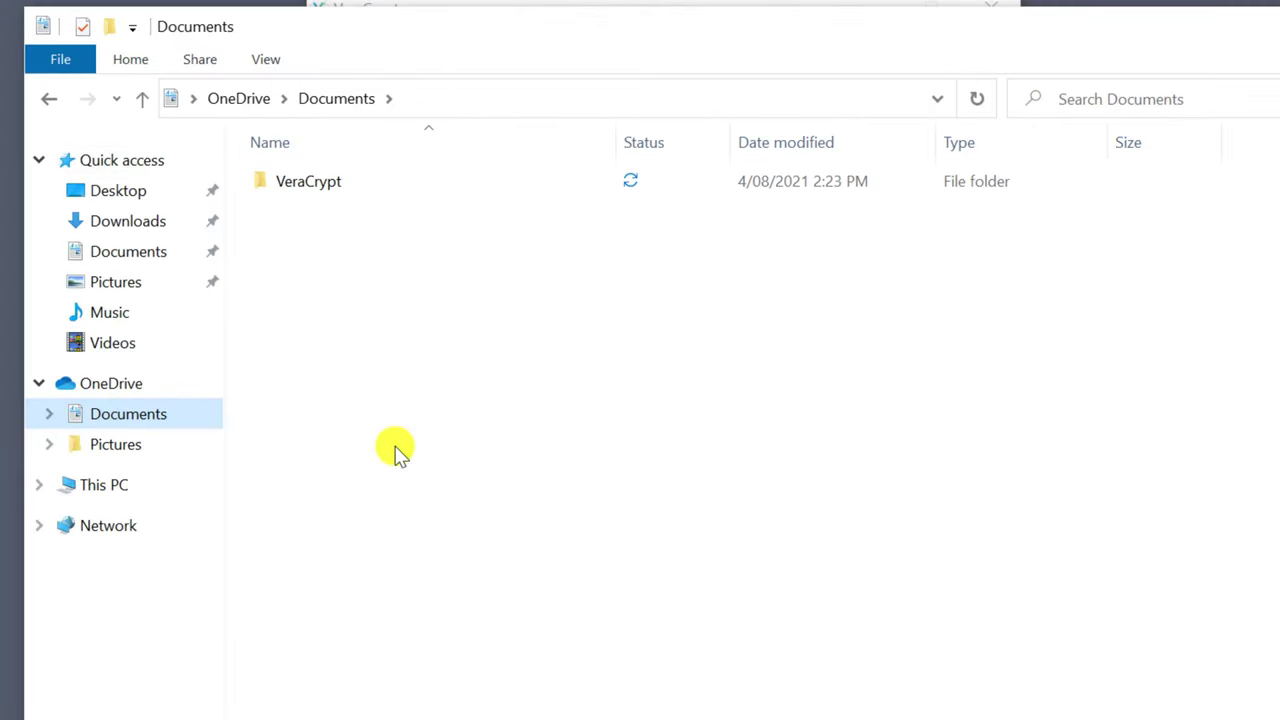
double_click(333, 186)
left_click(371, 196)
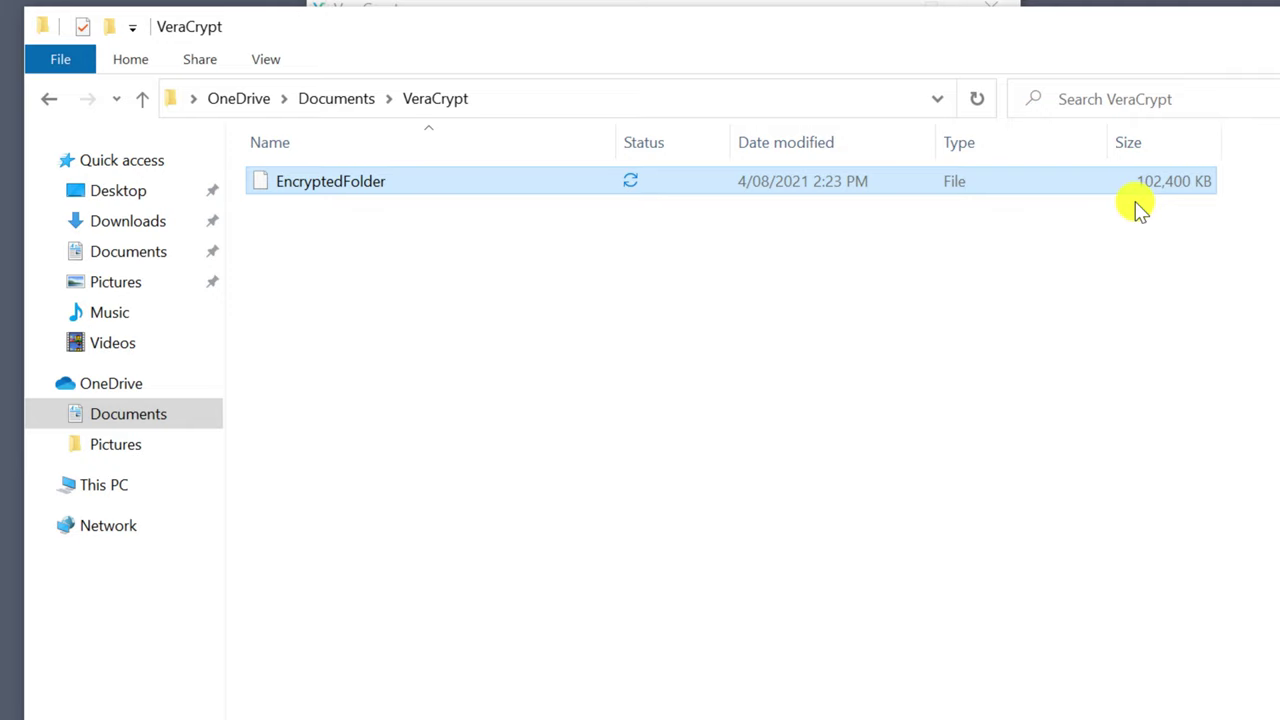
Select OneDrive\Documents\VeraCrypt\EncryptedFolder as the volume and mount it on drive G:
key("alt+Tab")
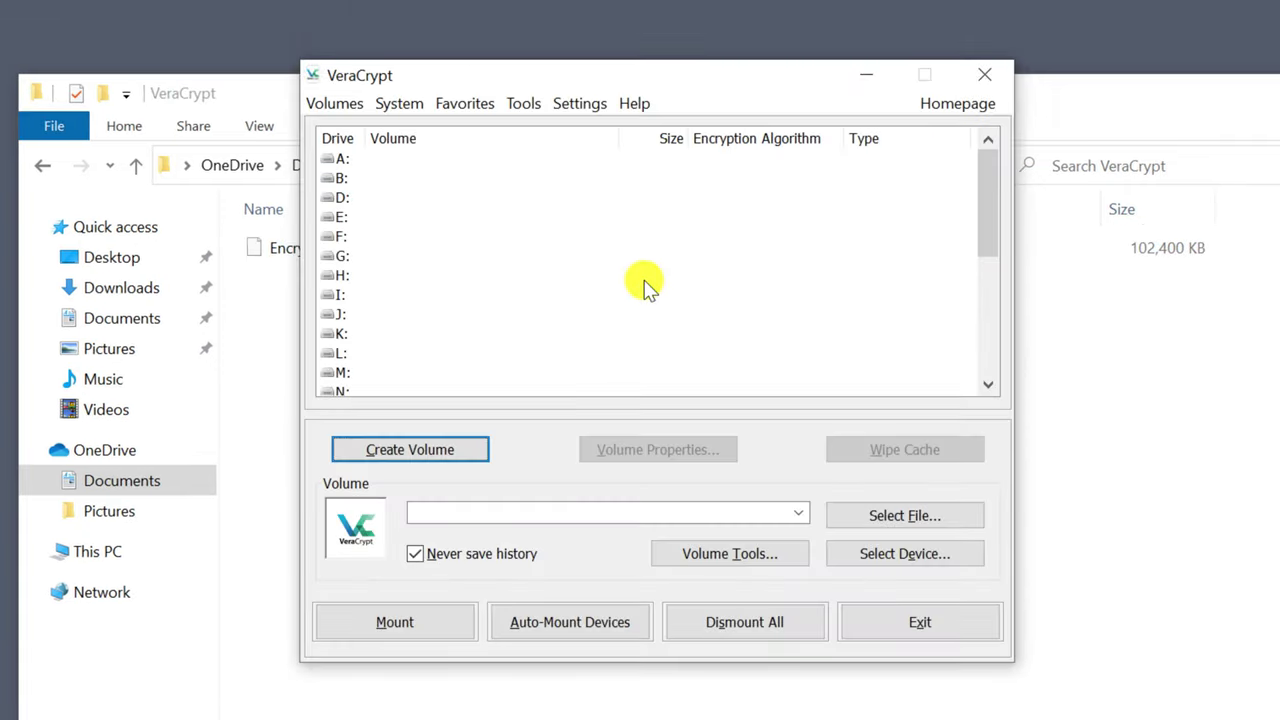
left_click(860, 513)
left_click(405, 484)
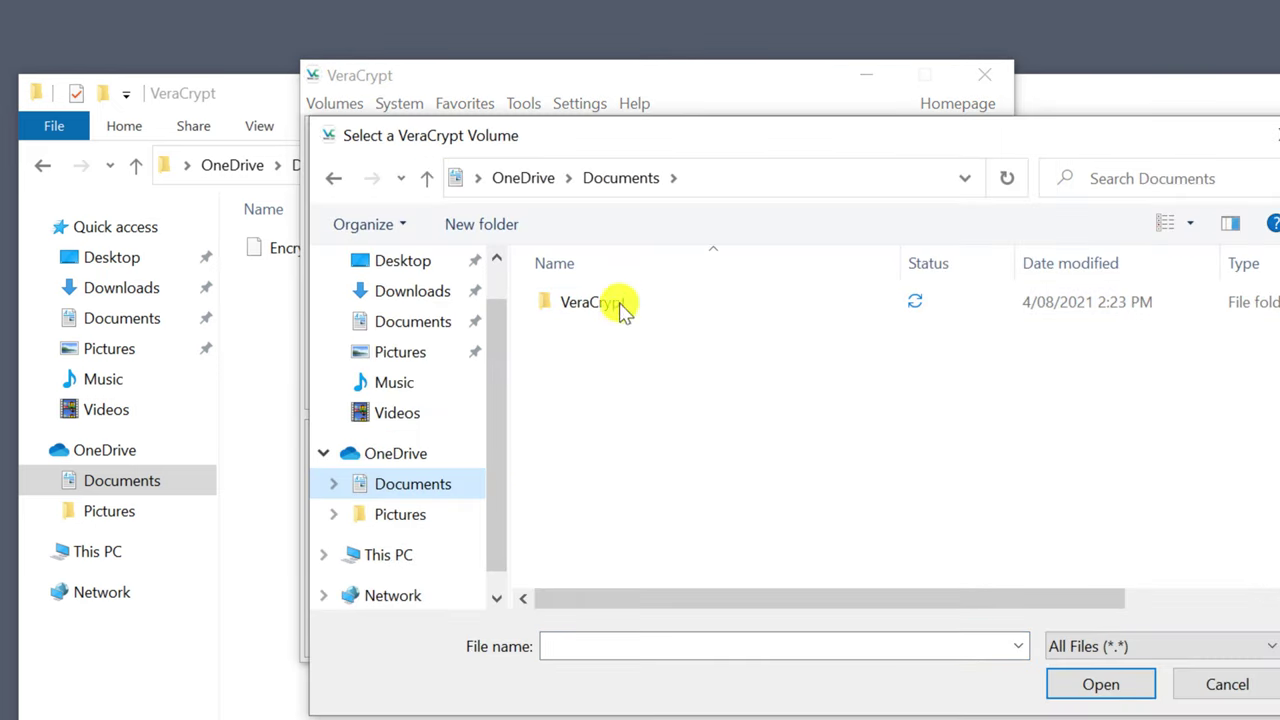
left_click(612, 310)
double_click(612, 310)
left_click(608, 303)
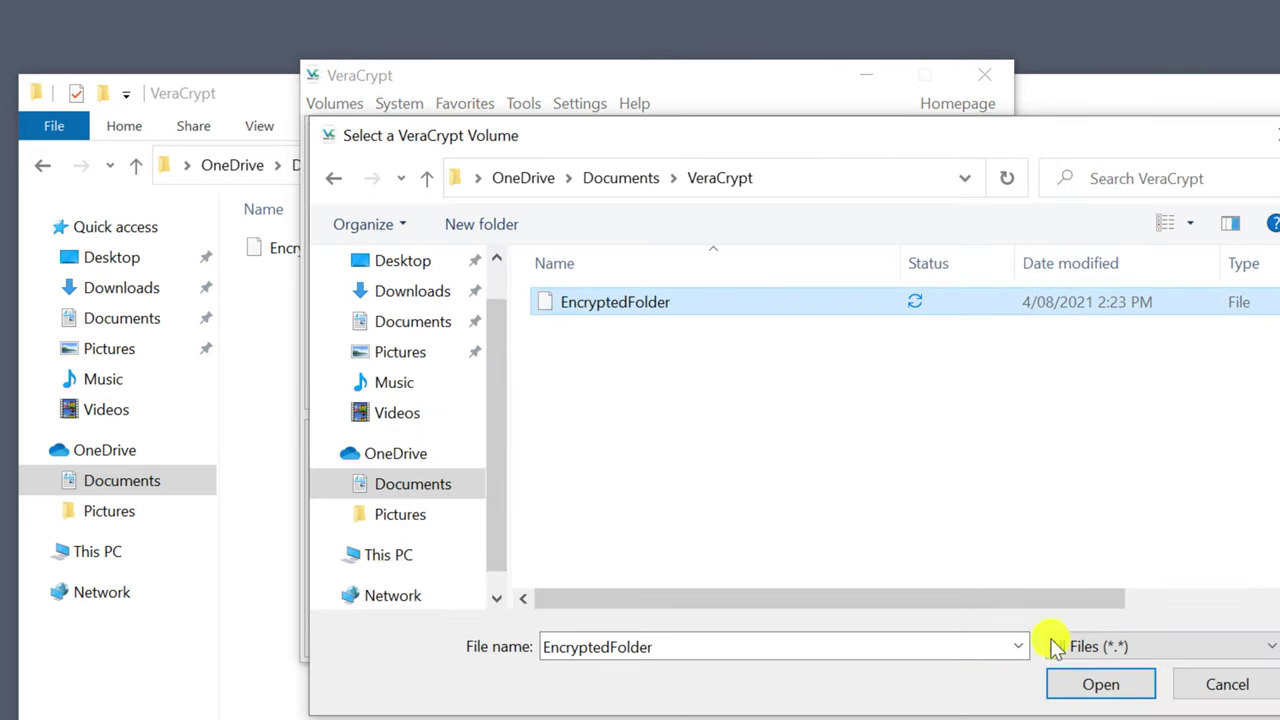
left_click(1100, 688)
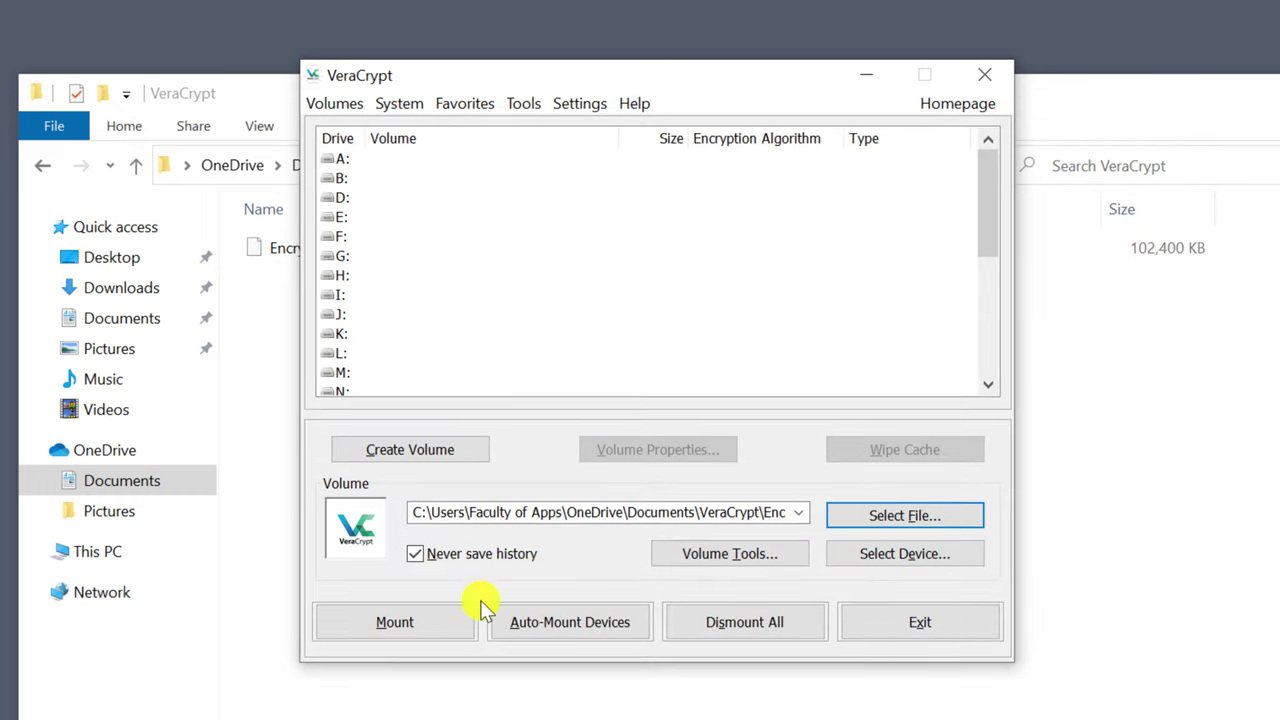
left_click(362, 258)
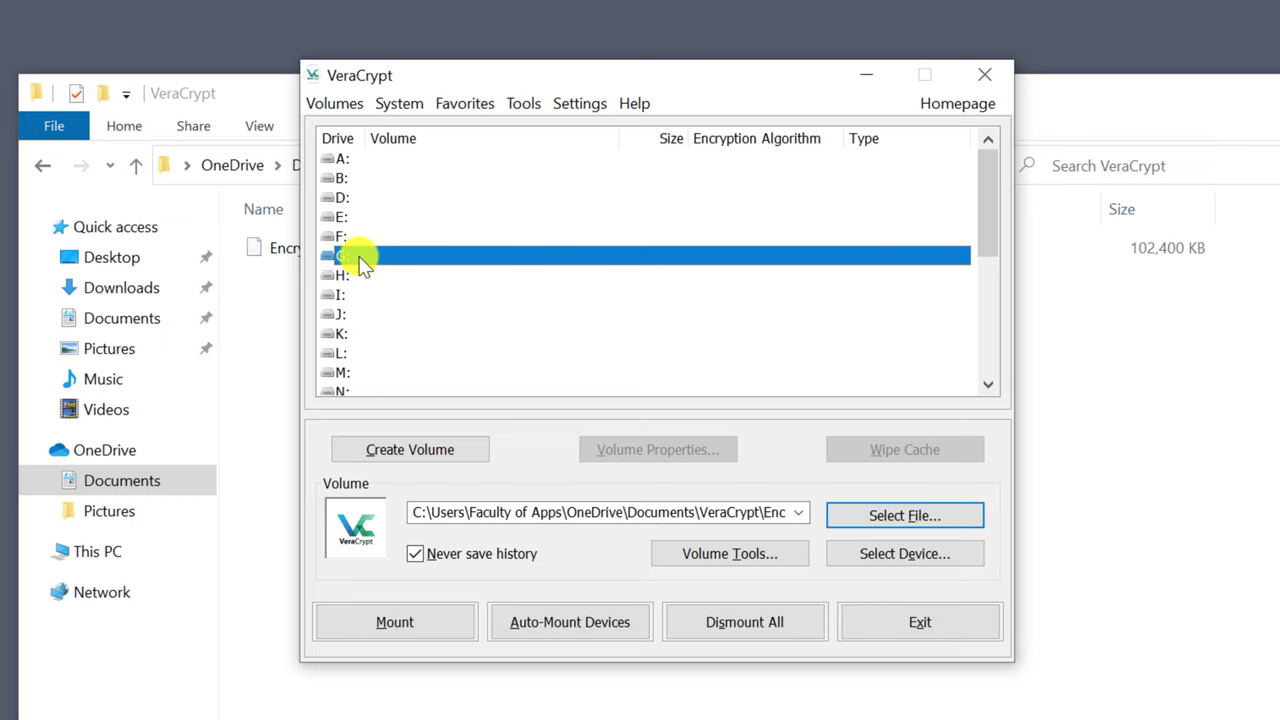
left_click(441, 624)
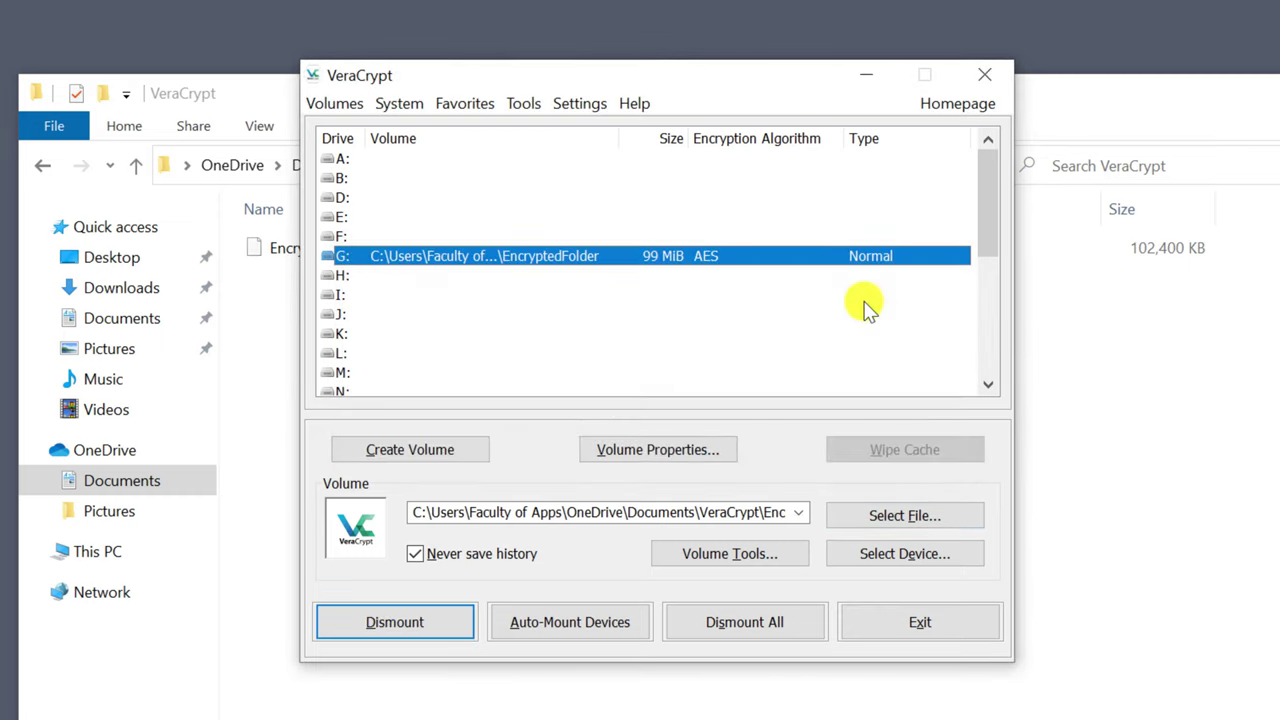
Copy the pexels-riccardo-bertolo photo onto drive G:, then dismount all volumes
double_click(553, 260)
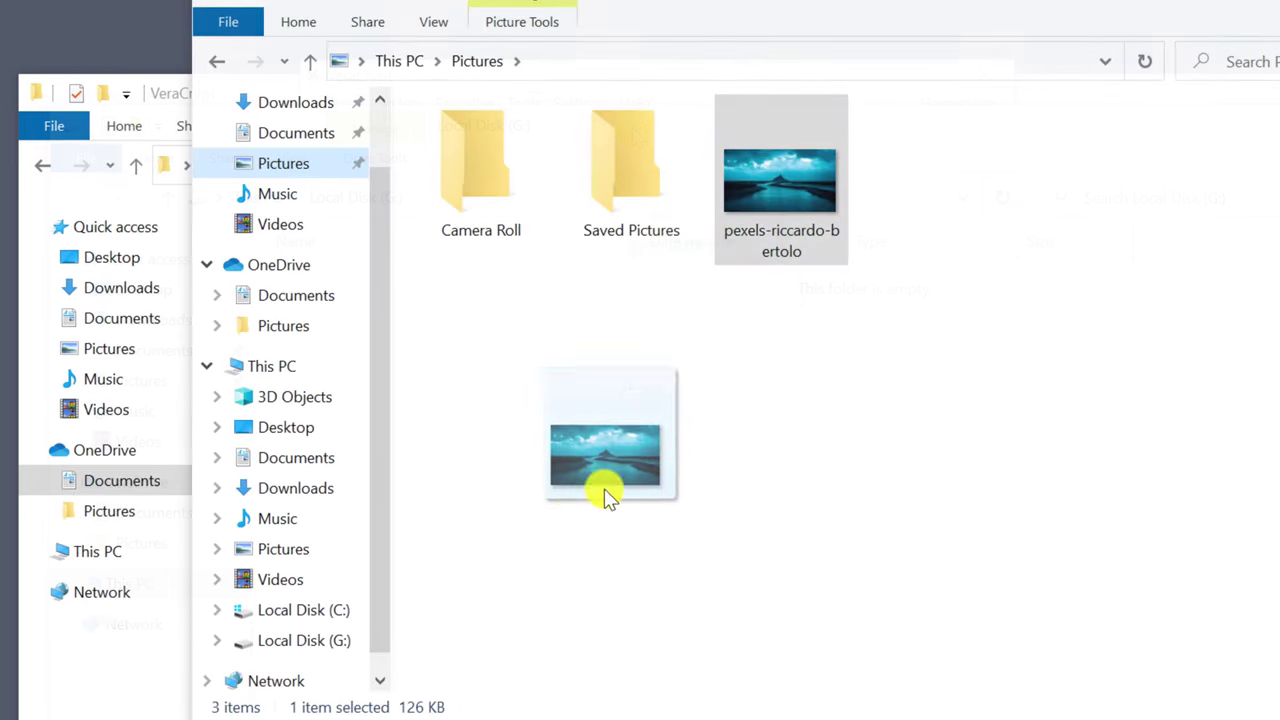
left_click_drag(603, 491, 323, 648)
left_click(323, 648)
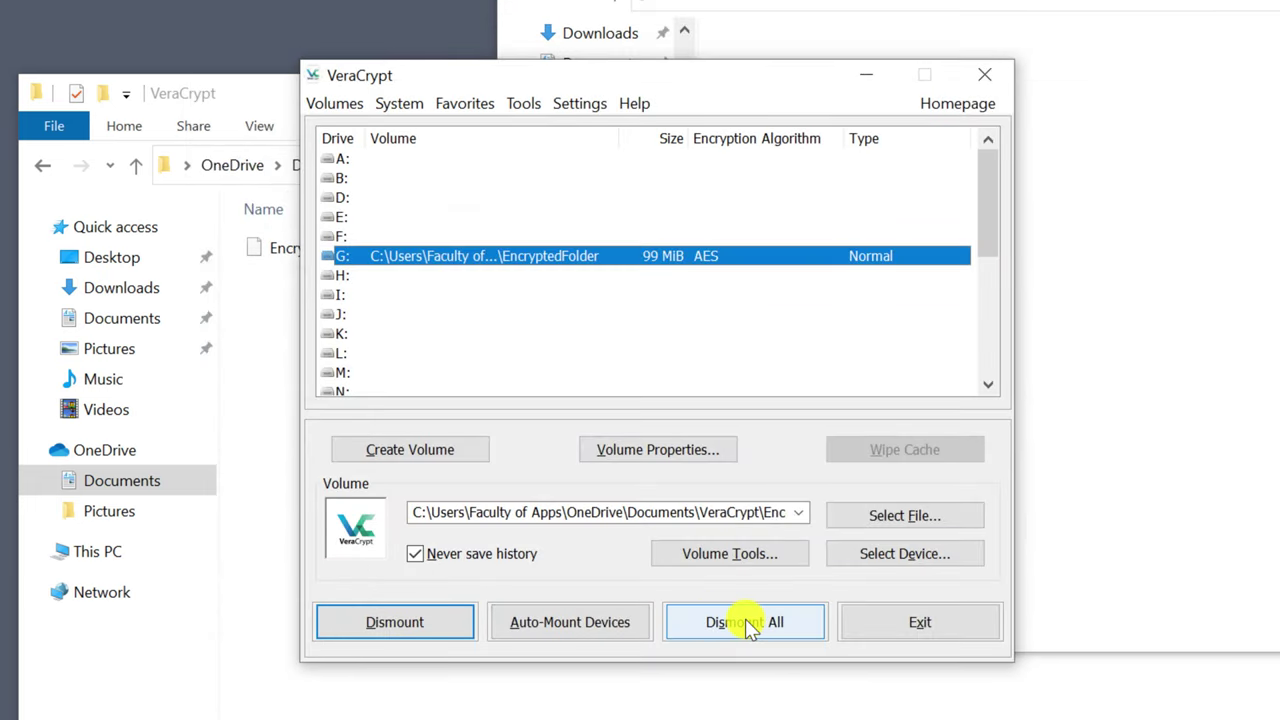
left_click(748, 622)
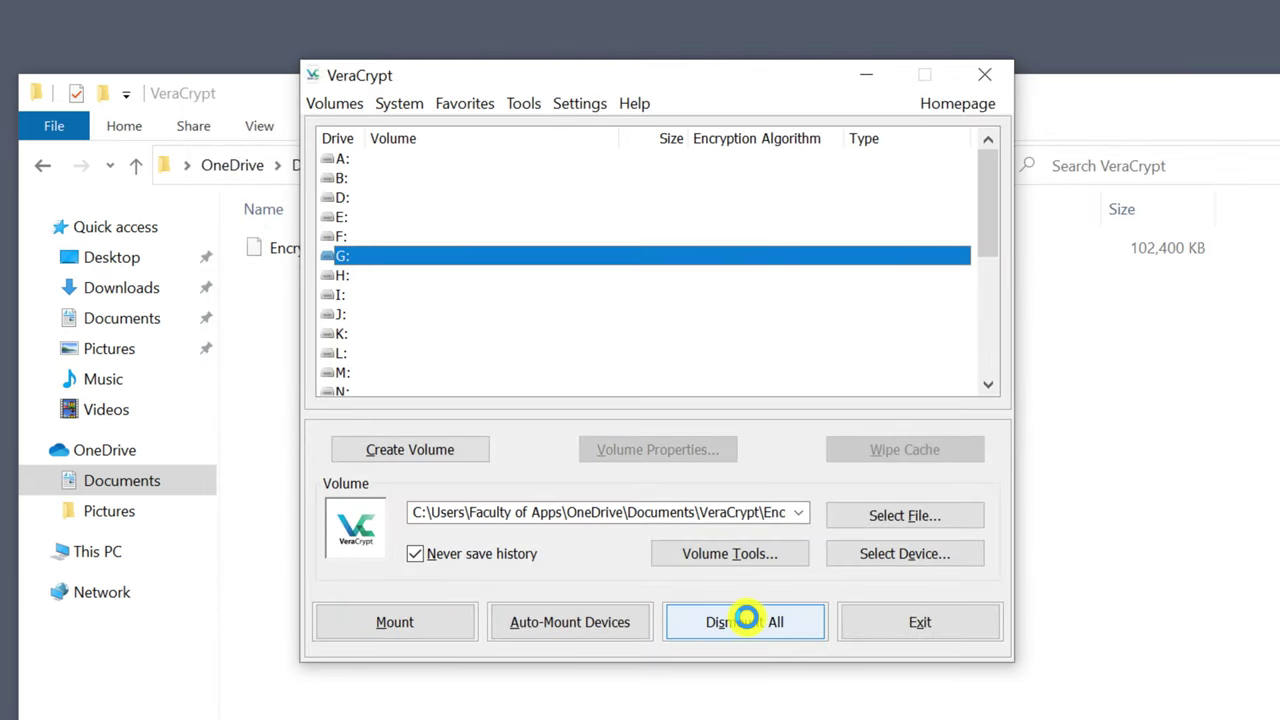
Exit VeraCrypt on Windows before moving to the Mac
left_click(930, 625)
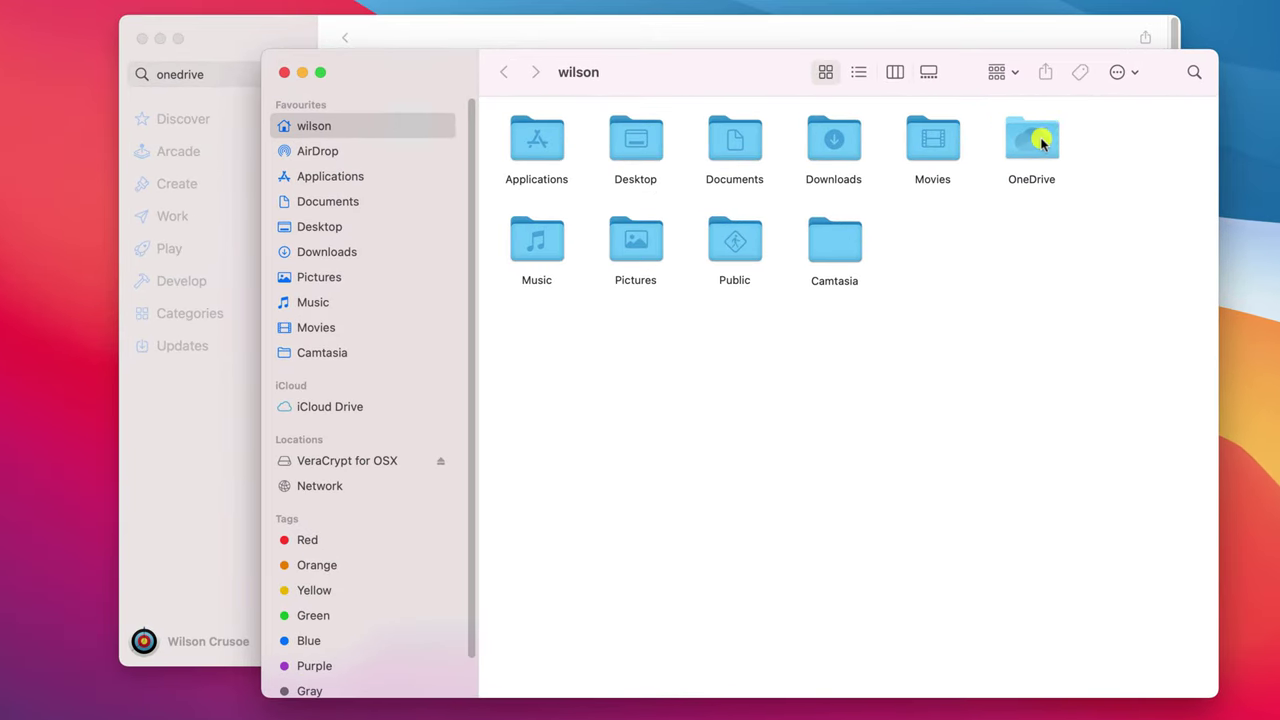
Browse to OneDrive > Documents > VeraCrypt in Finder to reveal the EncryptedFolder container
double_click(1040, 144)
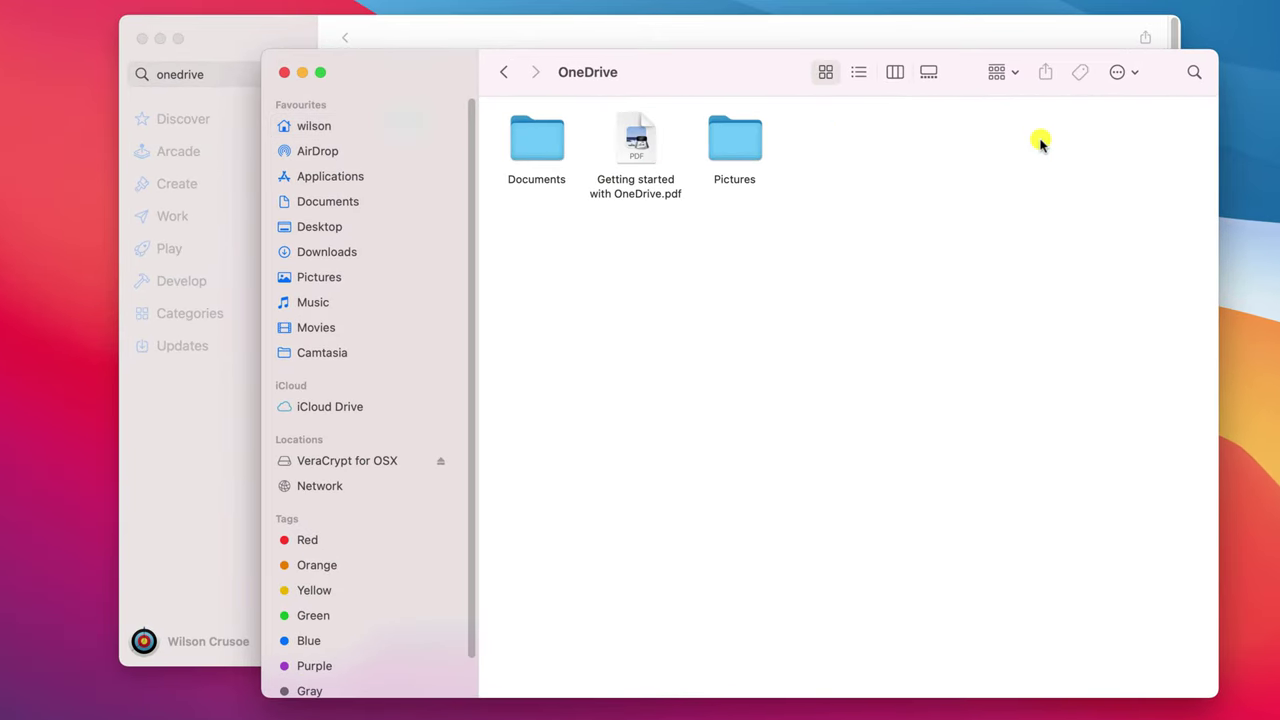
double_click(517, 140)
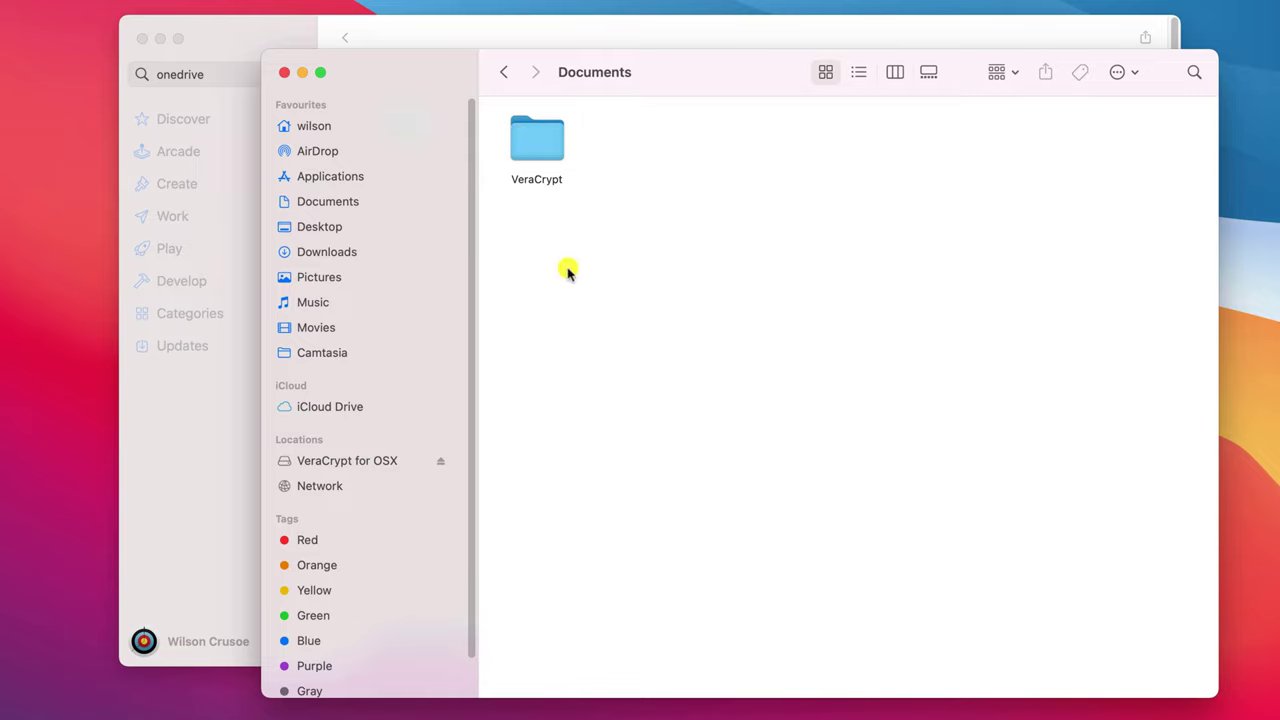
double_click(539, 135)
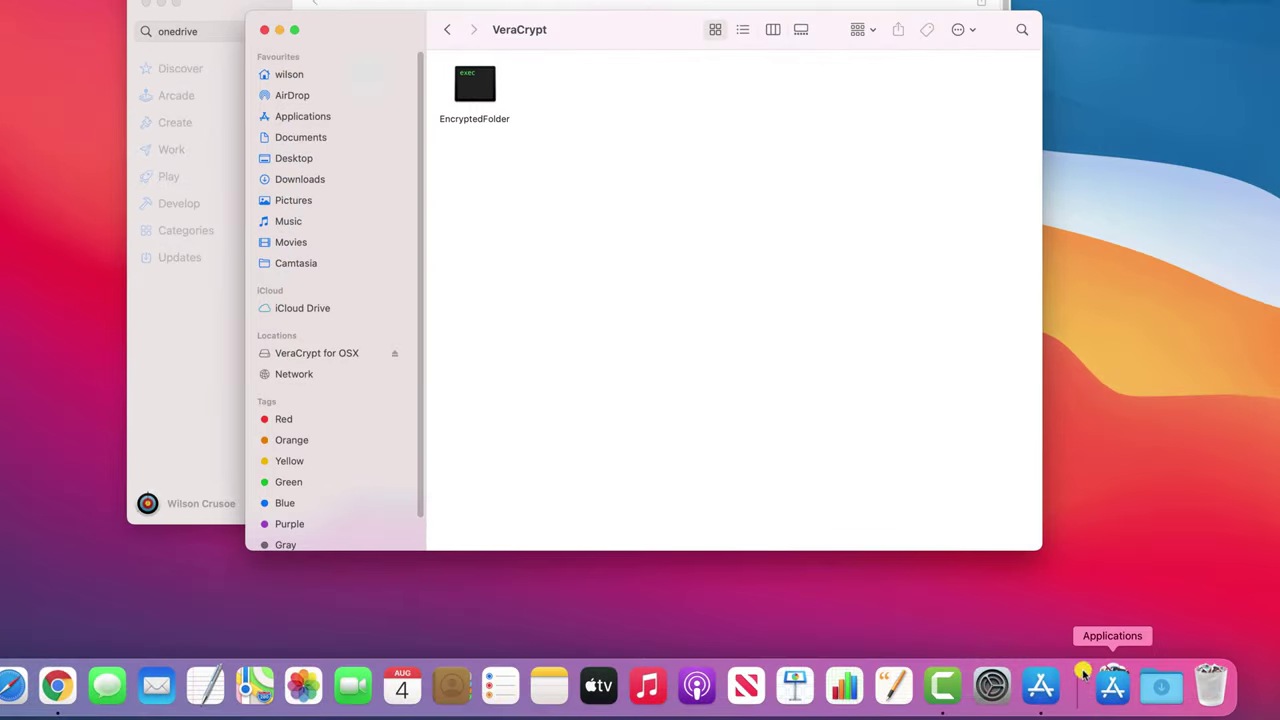
Launch VeraCrypt, pick slot 6 and select OneDrive/Documents/VeraCrypt/EncryptedFolder as the volume file
left_click(1113, 686)
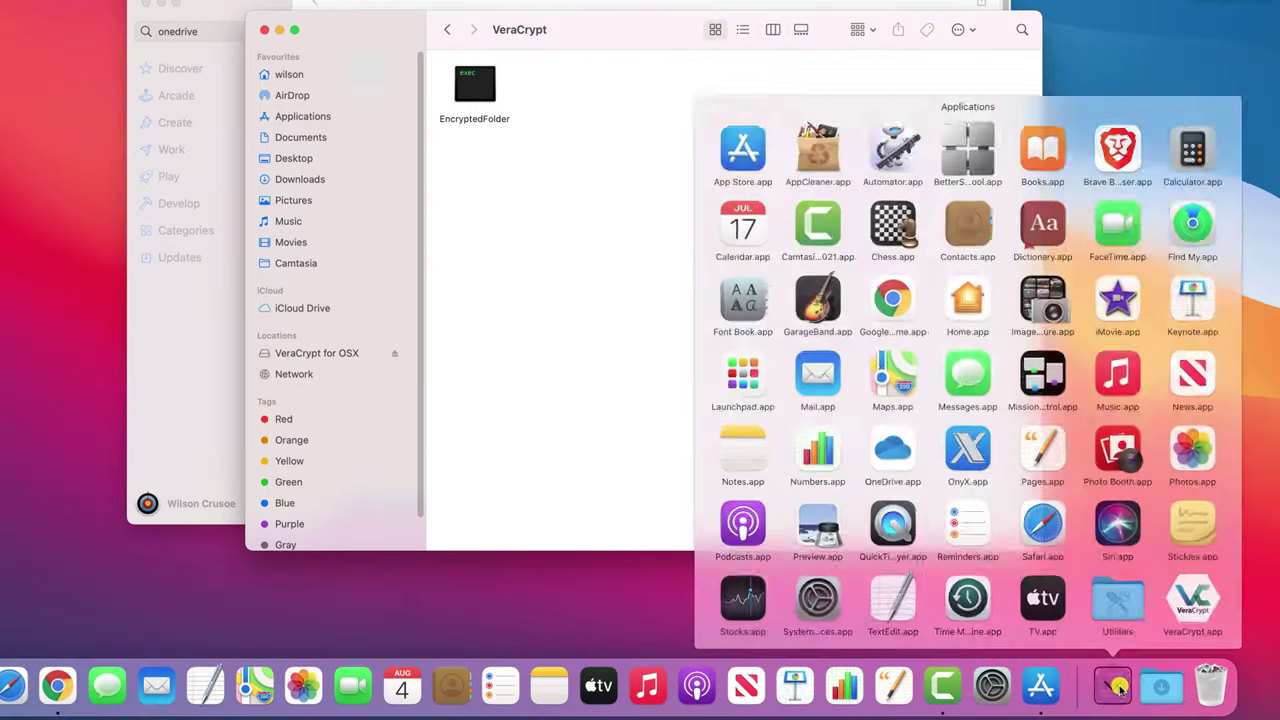
left_click(1192, 600)
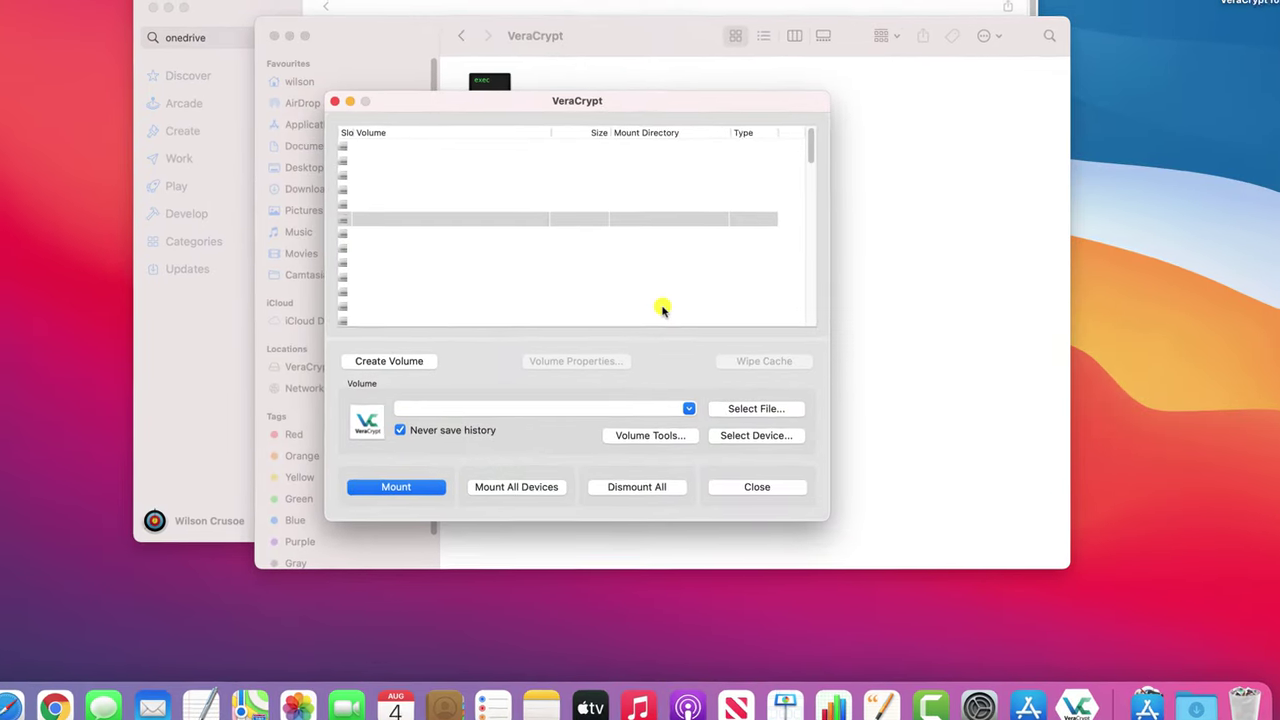
left_click(467, 219)
left_click(728, 412)
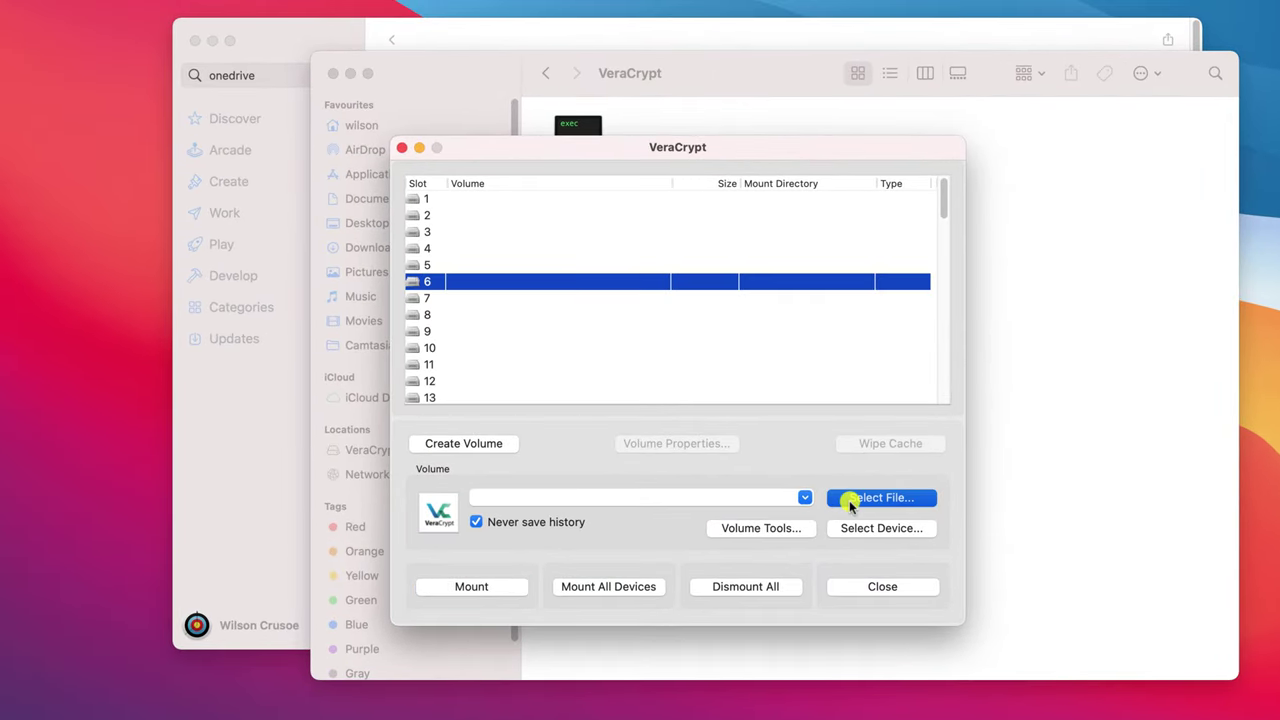
left_click(556, 292)
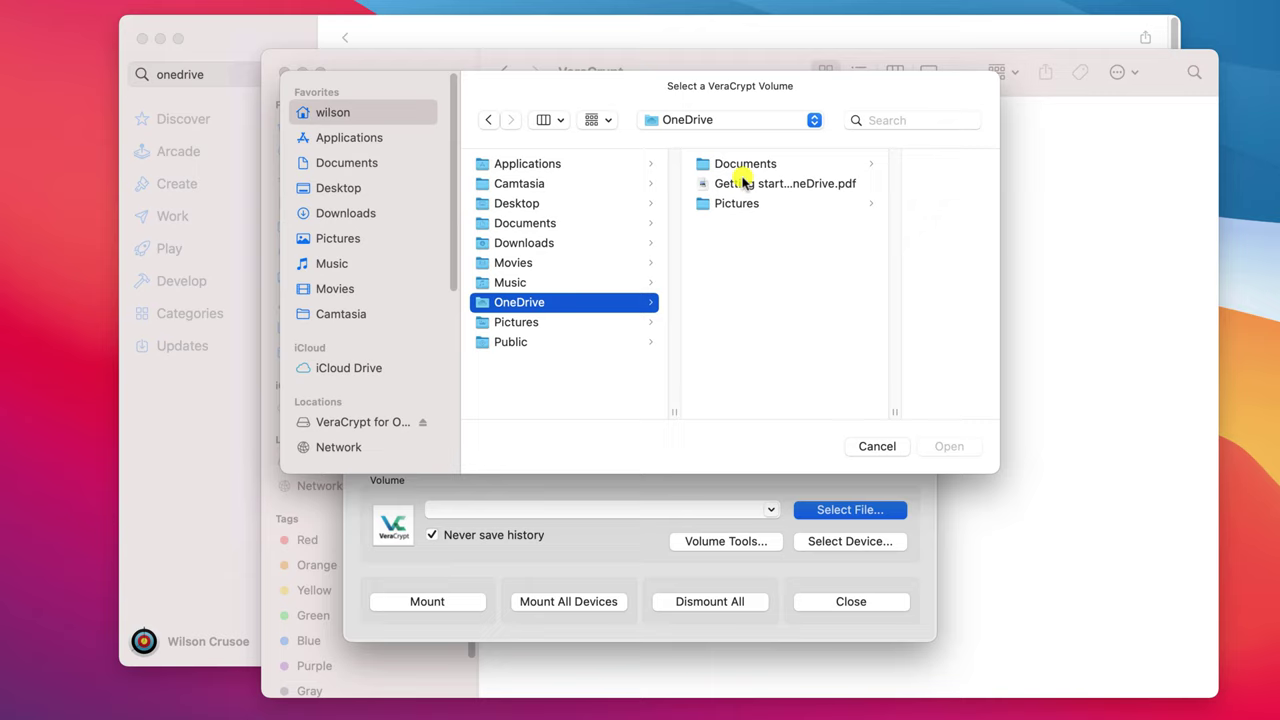
left_click(745, 166)
left_click(857, 173)
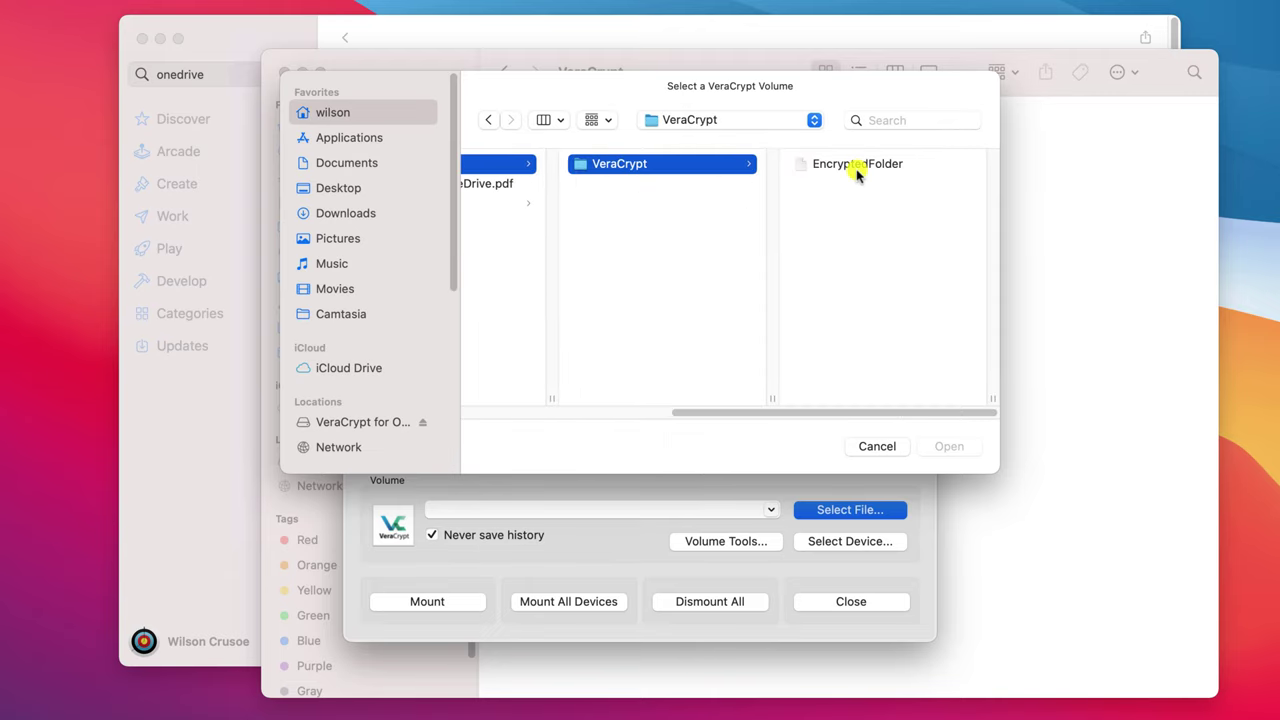
left_click(851, 171)
left_click(947, 448)
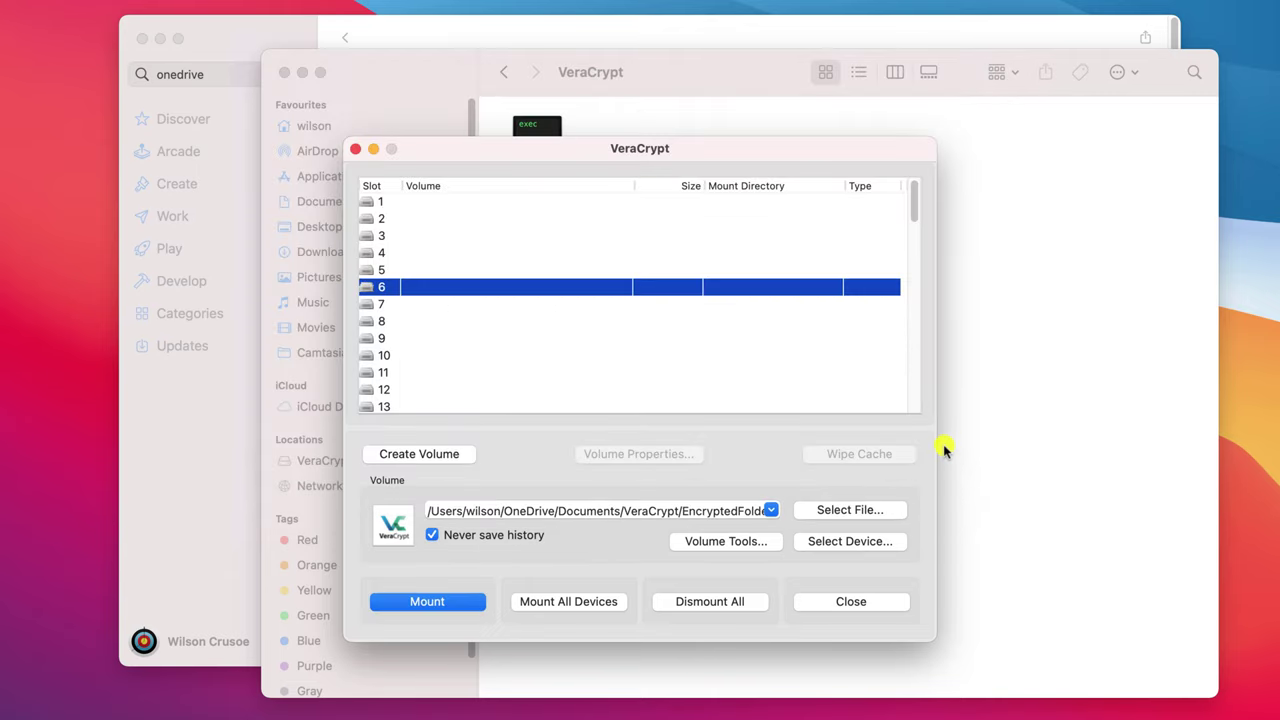
Mount the EncryptedFolder container by pasting the volume password
left_click(474, 601)
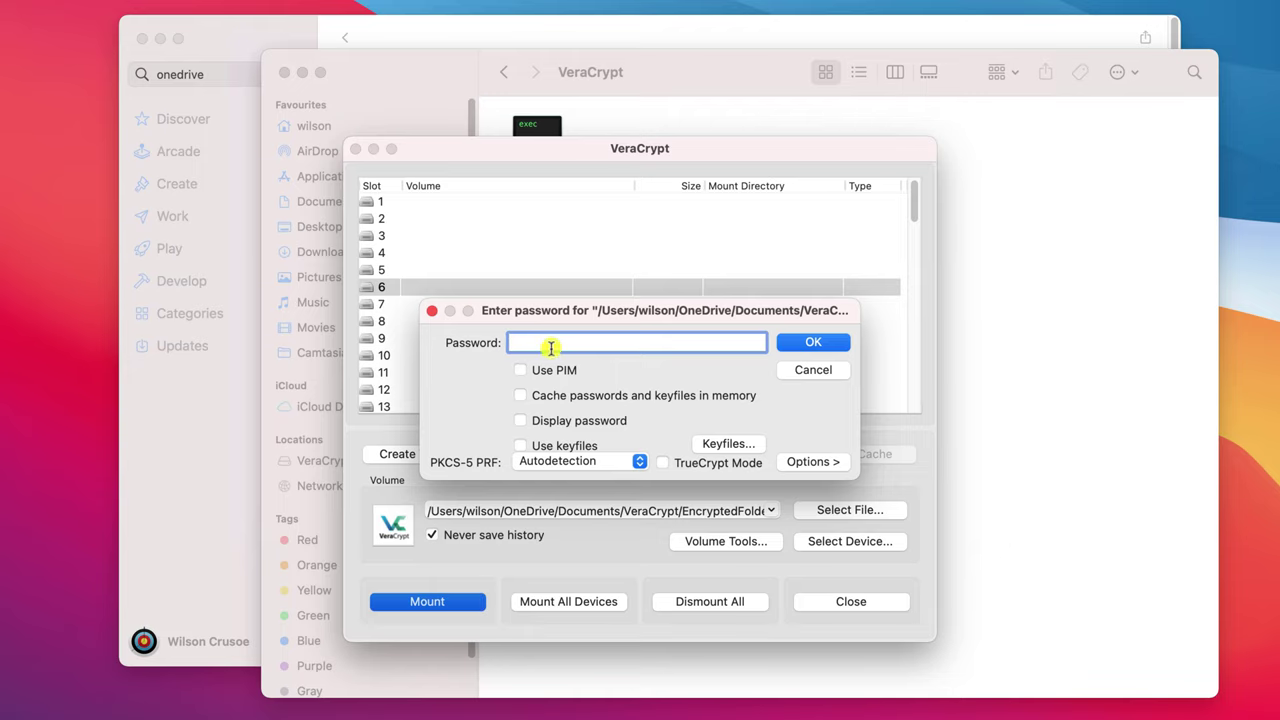
key("super+v")
key("Return")
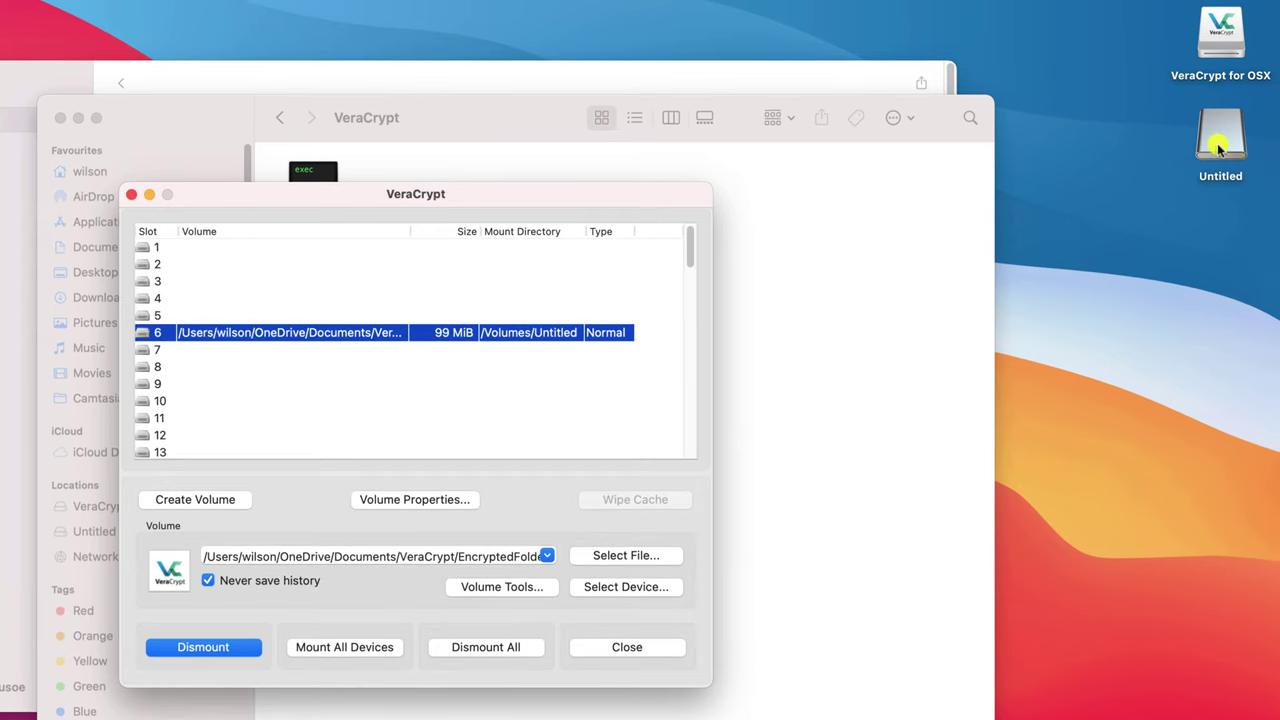
Open the Untitled volume and view pexels-riccardo-bertolo.jpg in Preview
double_click(1217, 143)
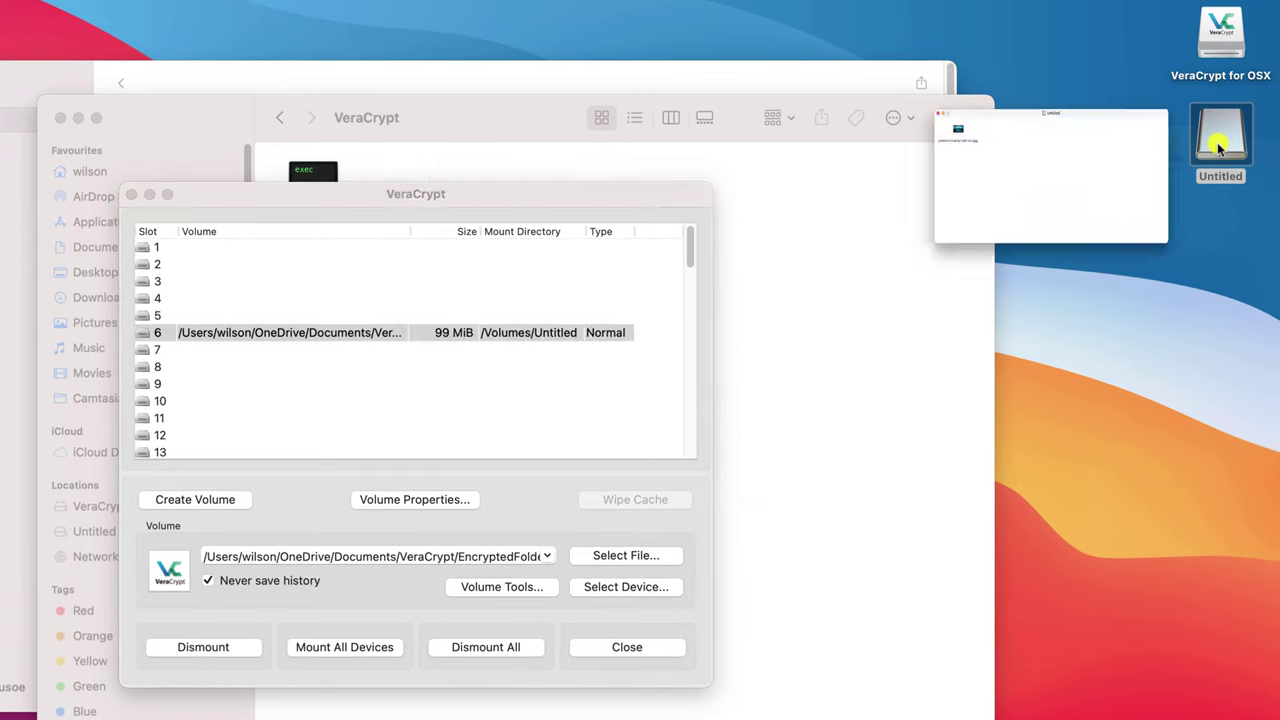
double_click(147, 185)
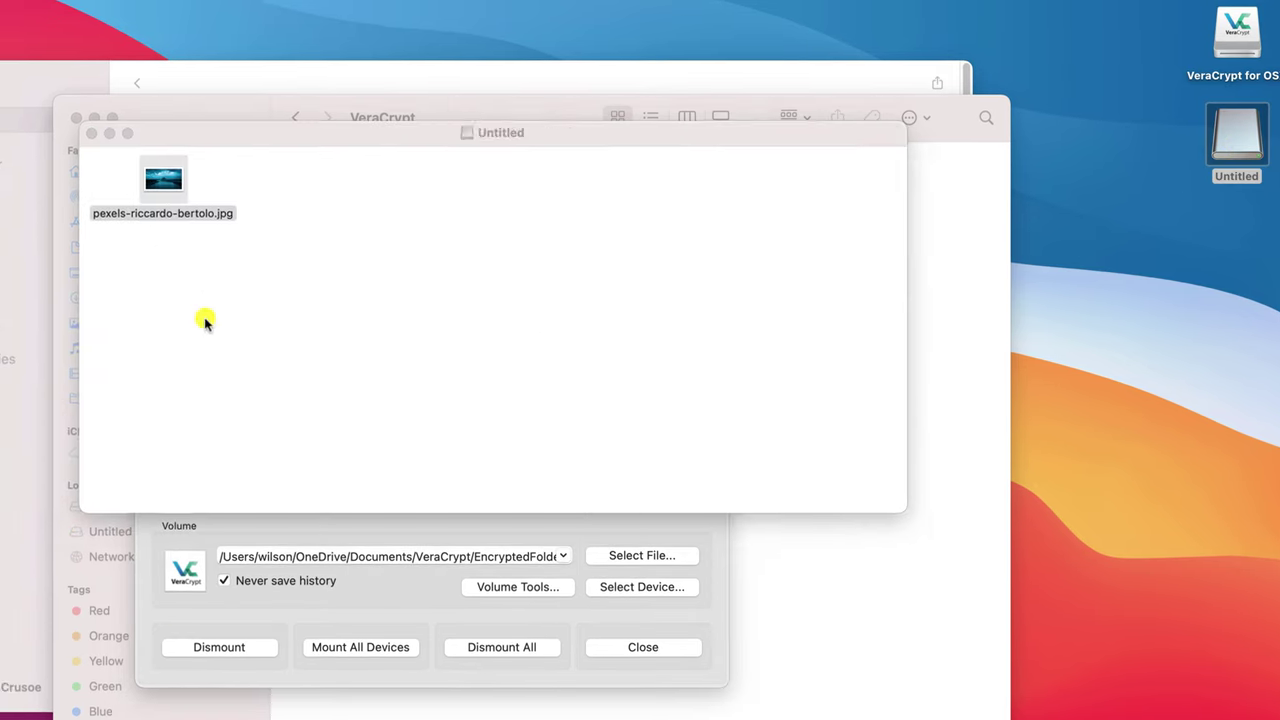